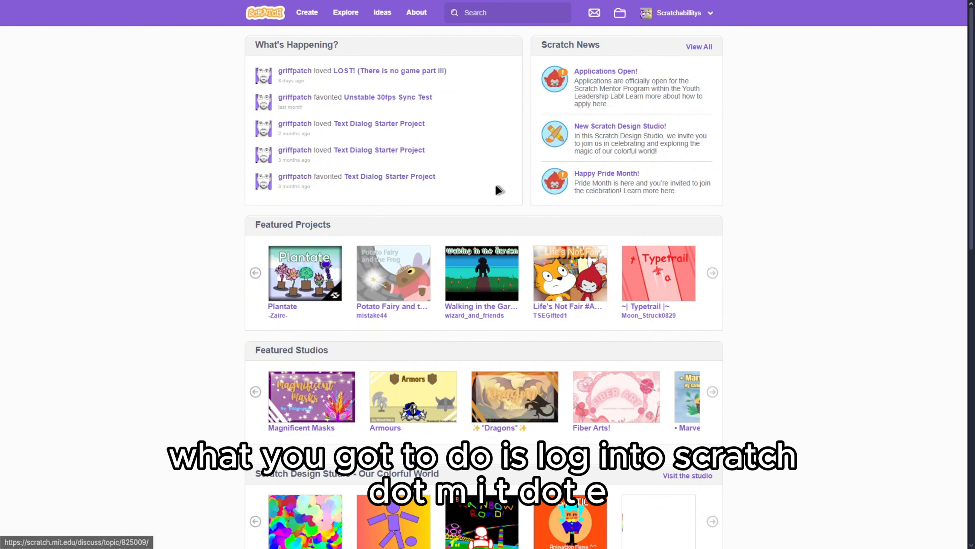
{"action": "left_click", "coordinate": [672, 12]}
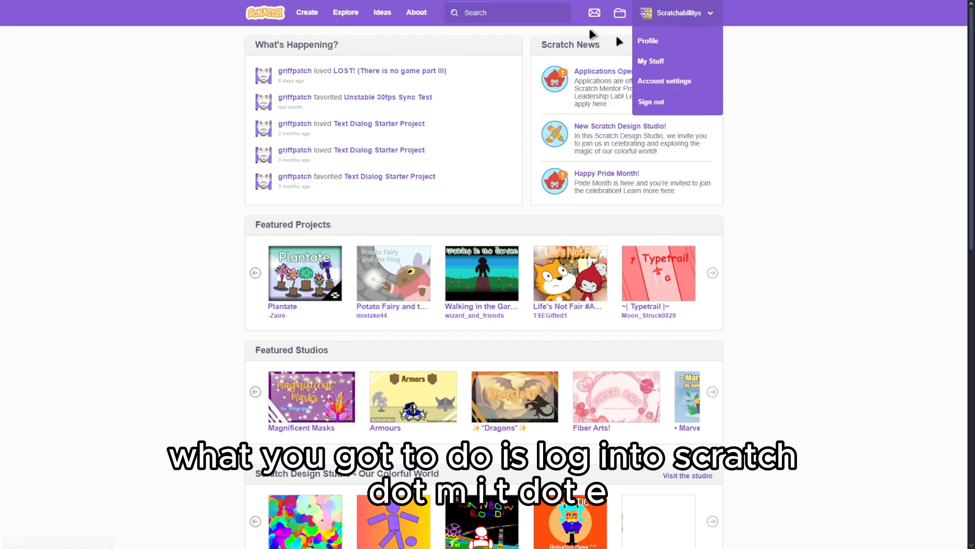
{"action": "left_click", "coordinate": [518, 224]}
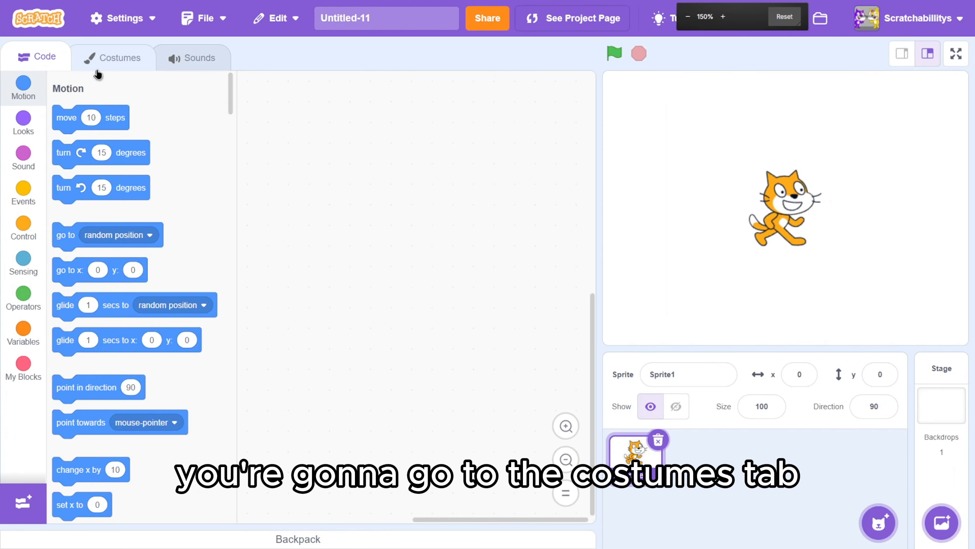
Step: In the sprite's costumes, clear the artwork of costume2 and delete the cat costume1
{"action": "left_click", "coordinate": [102, 58]}
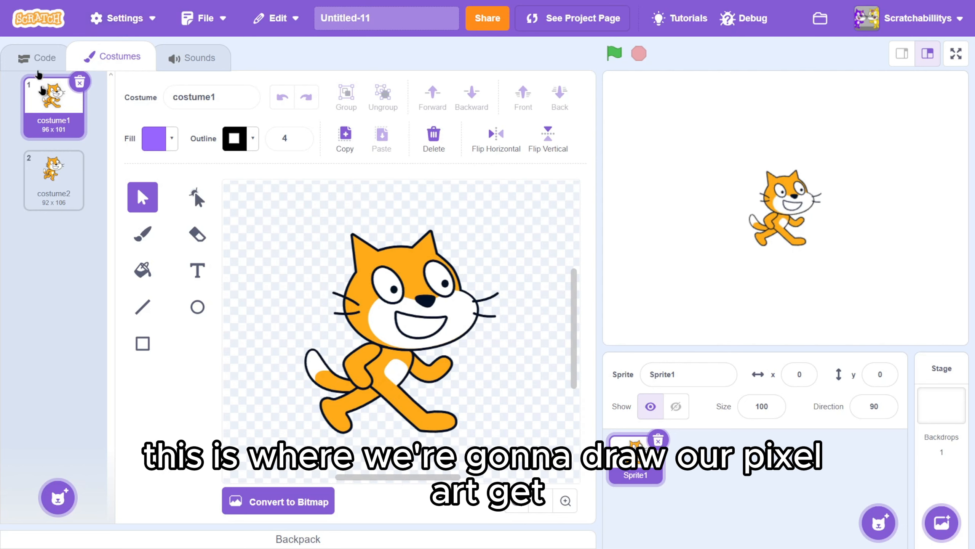
{"action": "left_click", "coordinate": [63, 180]}
{"action": "left_click", "coordinate": [80, 156]}
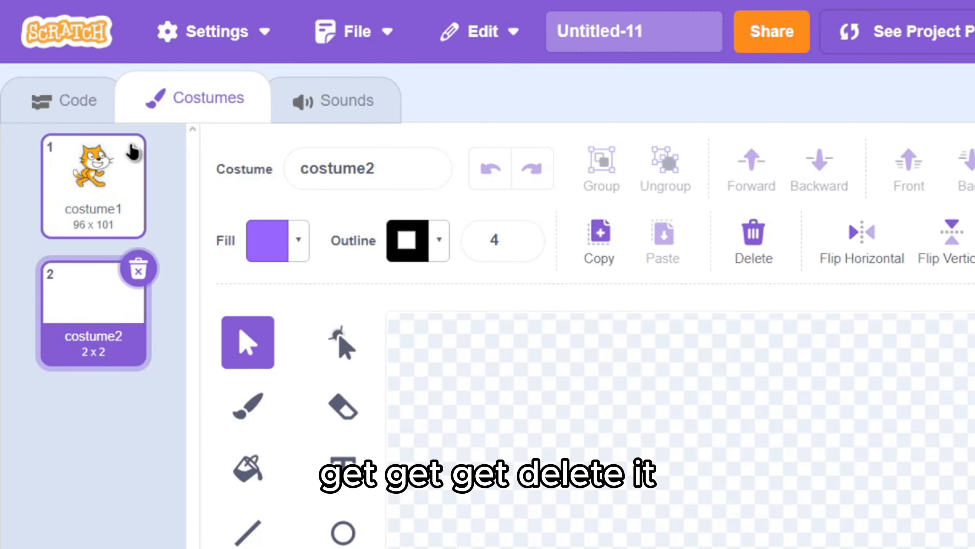
{"action": "left_click", "coordinate": [130, 153]}
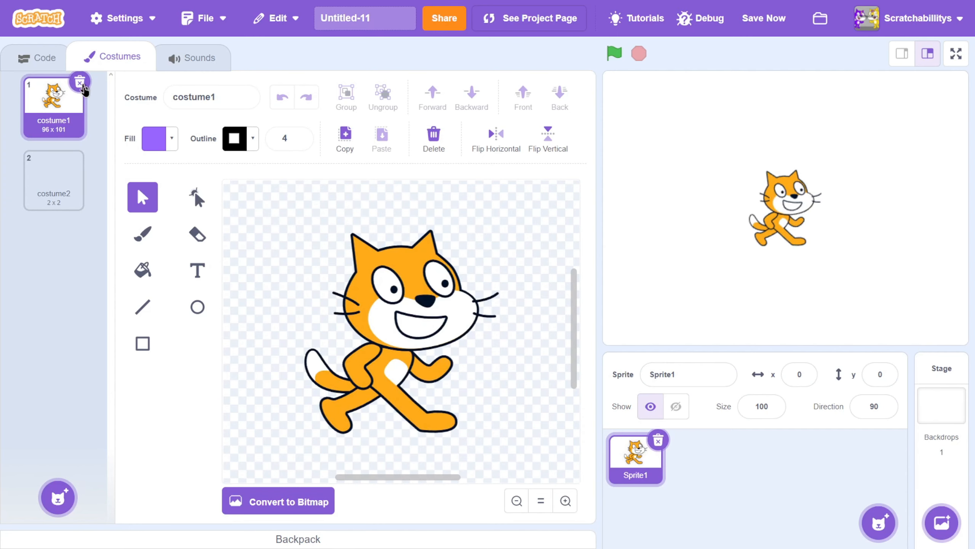
{"action": "left_click", "coordinate": [142, 140]}
Step: Rename the remaining blank costume as Guy
{"action": "left_click", "coordinate": [211, 97]}
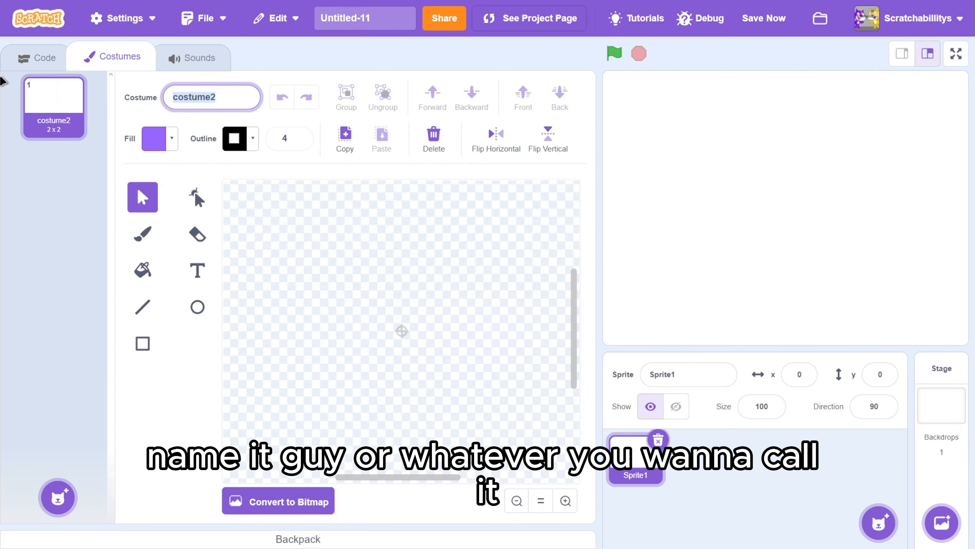
{"action": "type", "text": "Guy"}
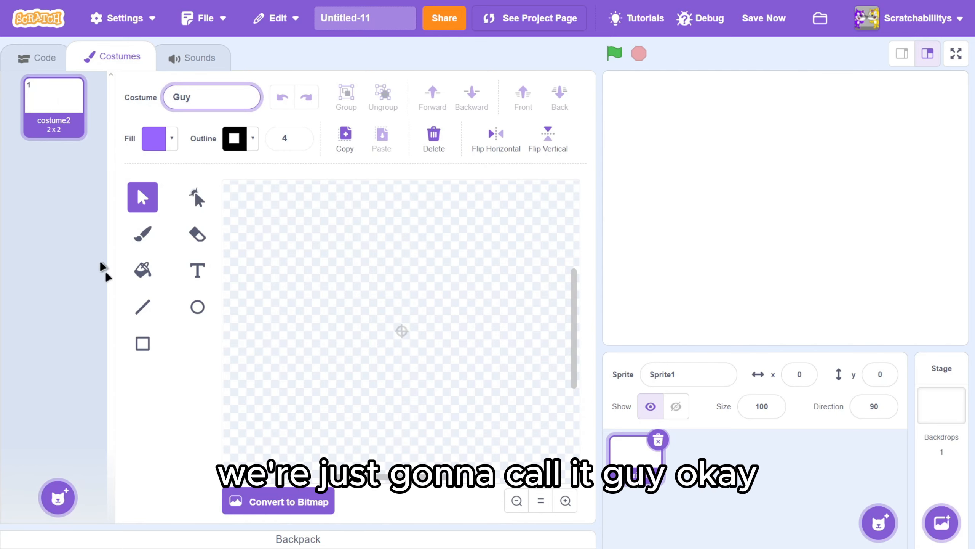
{"action": "key", "text": "Return"}
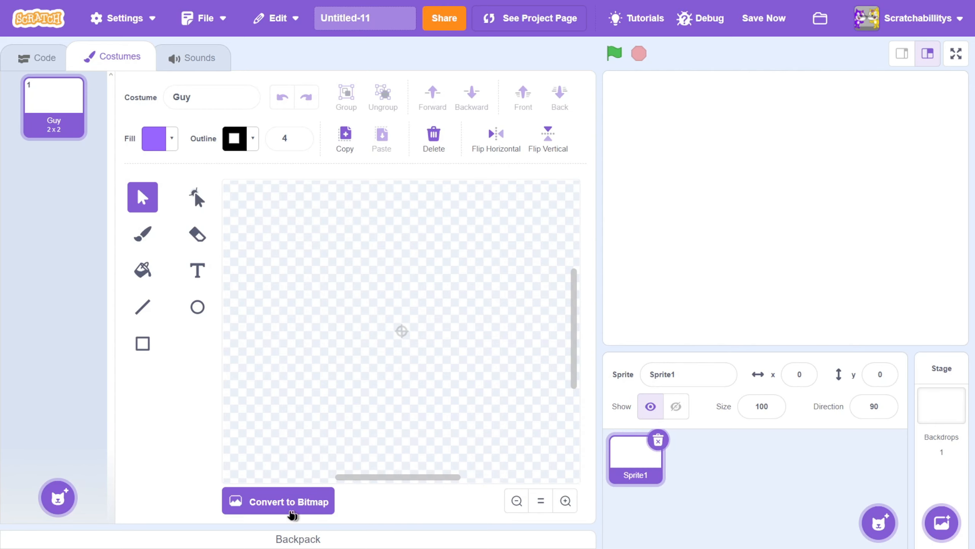
Step: Convert the Guy costume to bitmap and set the Brush tool to size 1
{"action": "left_click", "coordinate": [274, 500]}
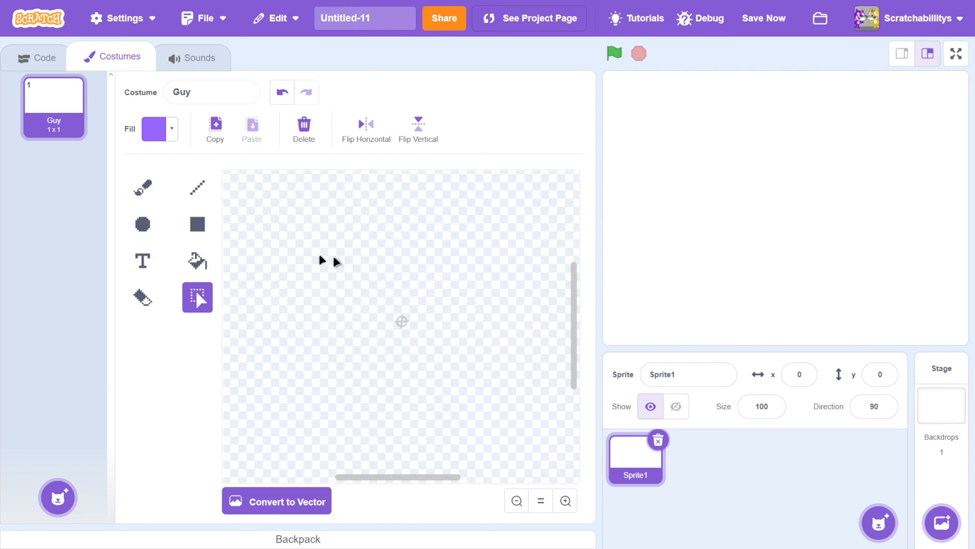
{"action": "left_click", "coordinate": [143, 188]}
{"action": "left_click", "coordinate": [199, 189]}
{"action": "left_click", "coordinate": [144, 189]}
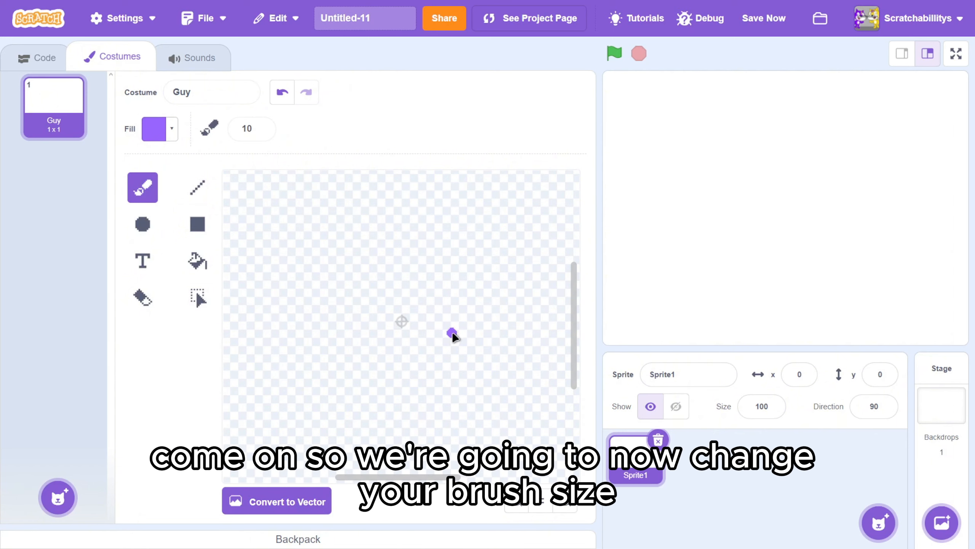
{"action": "left_click", "coordinate": [262, 131]}
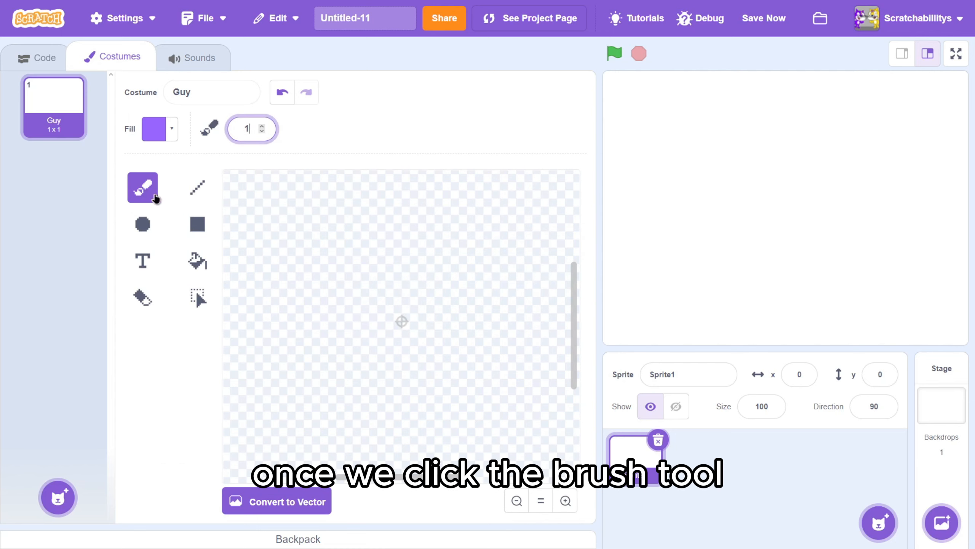
Step: Set the brush's fill to blue with a color value of 62
{"action": "left_click", "coordinate": [172, 133]}
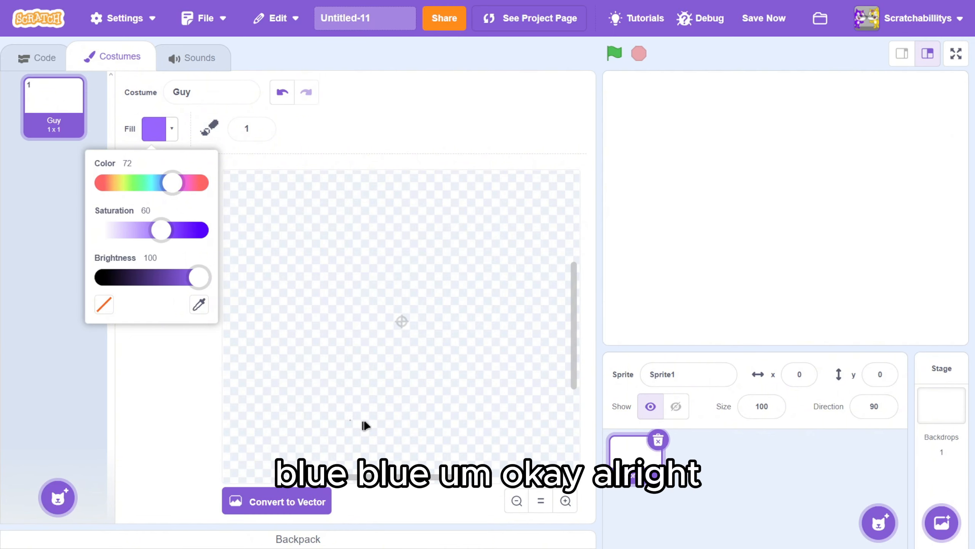
{"action": "left_click_drag", "start_coordinate": [169, 181], "coordinate": [164, 192]}
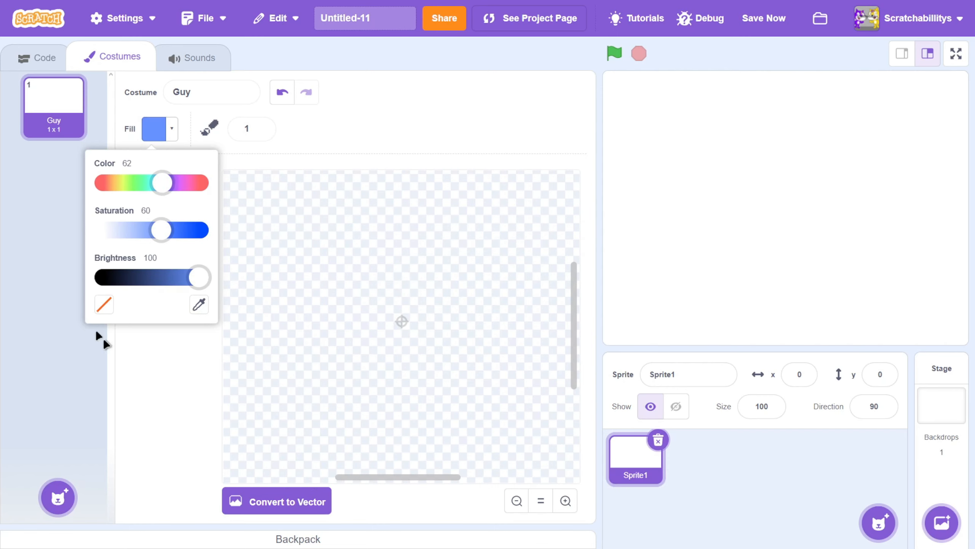
{"action": "left_click", "coordinate": [31, 187]}
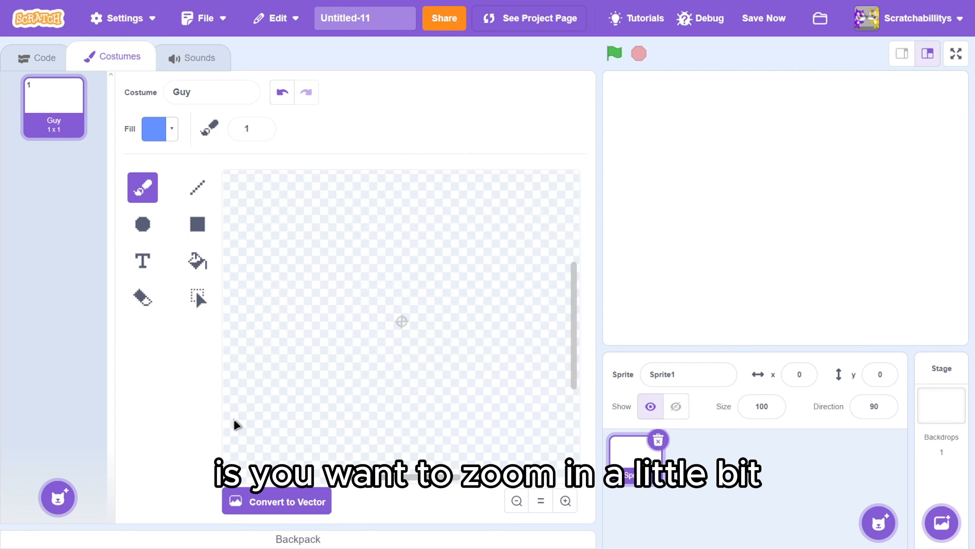
Step: Zoom in closely on the centre of the canvas so that single brush pixels can be placed
{"action": "scroll", "coordinate": [419, 418], "scroll_direction": "down", "scroll_amount": 2}
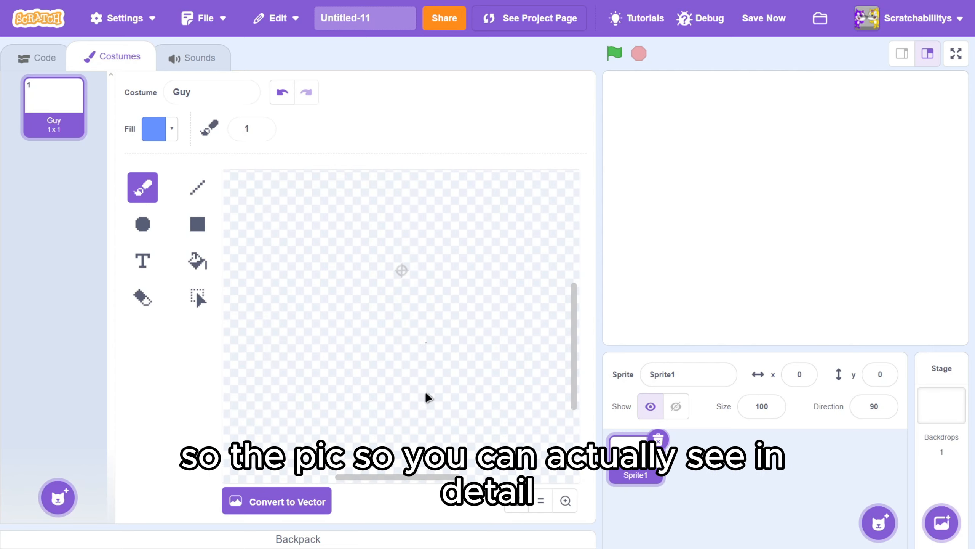
{"action": "scroll", "coordinate": [426, 391], "scroll_direction": "up", "scroll_amount": 2}
{"action": "scroll", "coordinate": [387, 253], "scroll_direction": "up", "scroll_amount": 2}
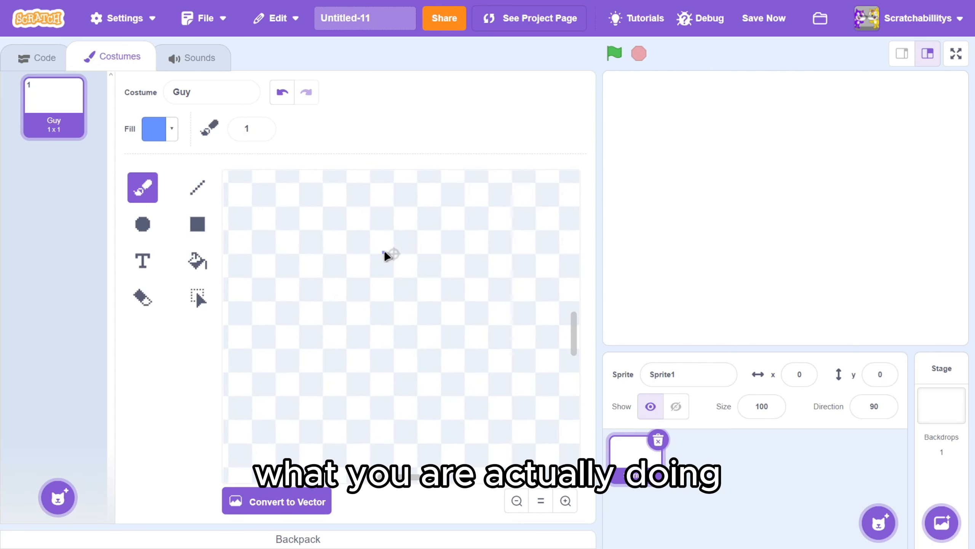
{"action": "scroll", "coordinate": [392, 248], "scroll_direction": "up", "scroll_amount": 3}
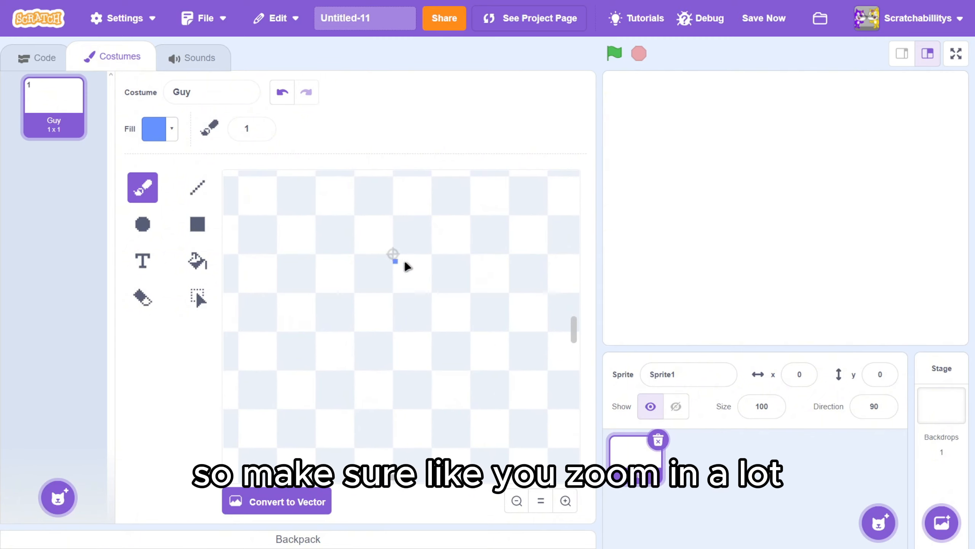
{"action": "scroll", "coordinate": [399, 250], "scroll_direction": "up", "scroll_amount": 3}
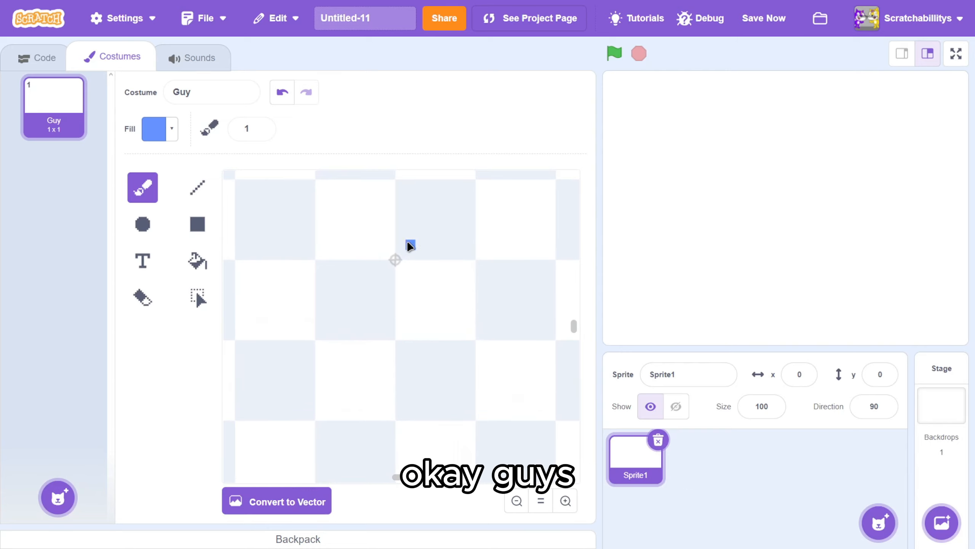
{"action": "scroll", "coordinate": [400, 285], "scroll_direction": "down", "scroll_amount": 3}
{"action": "scroll", "coordinate": [395, 324], "scroll_direction": "up", "scroll_amount": 3}
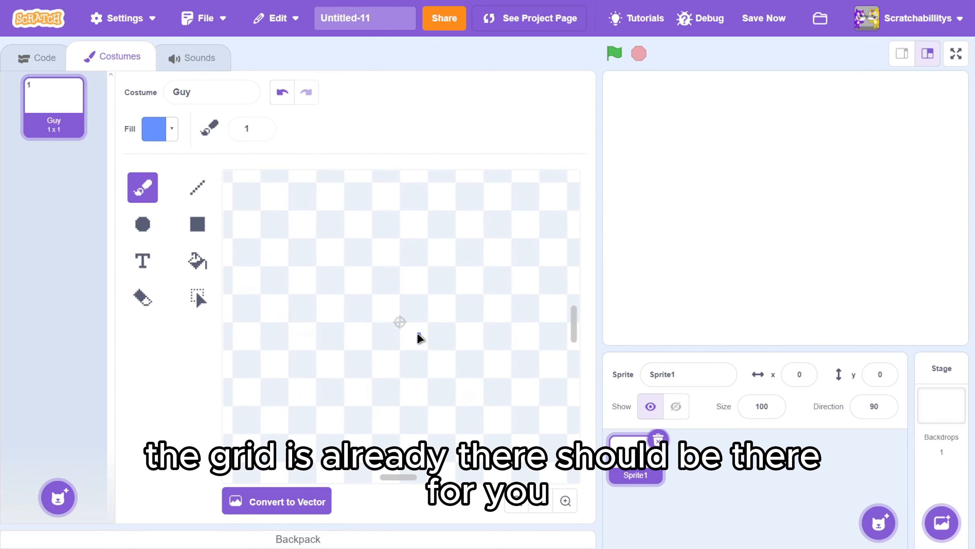
{"action": "scroll", "coordinate": [391, 322], "scroll_direction": "up", "scroll_amount": 4}
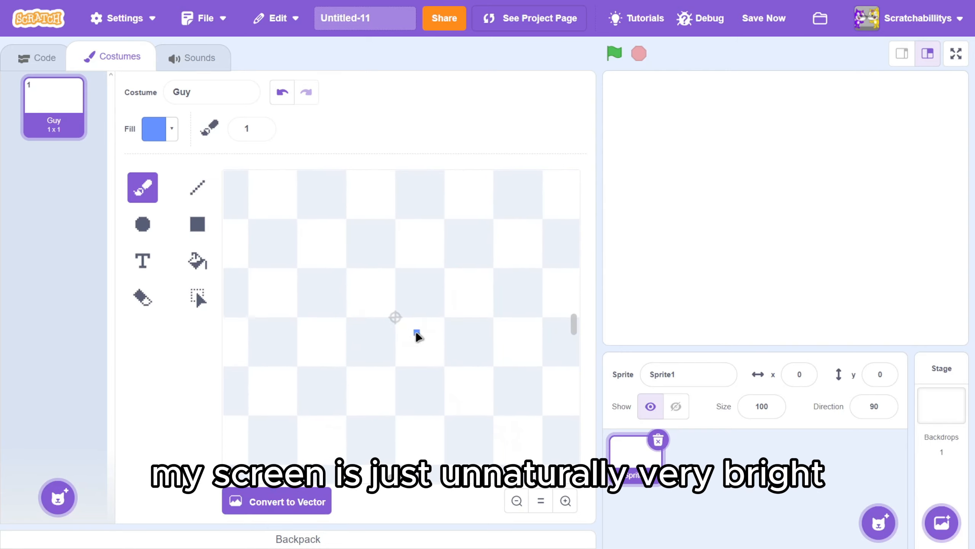
{"action": "scroll", "coordinate": [395, 334], "scroll_direction": "up", "scroll_amount": 2}
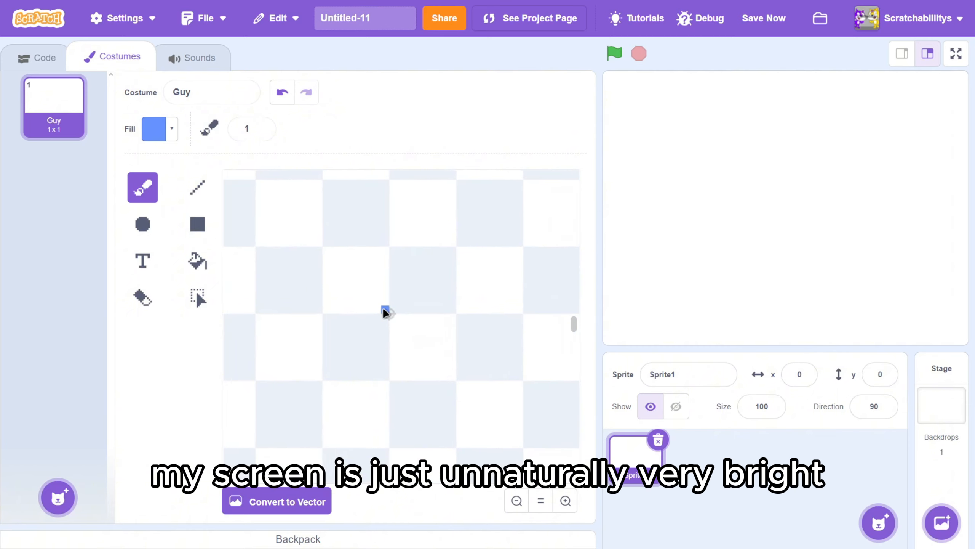
{"action": "scroll", "coordinate": [388, 310], "scroll_direction": "up", "scroll_amount": 3}
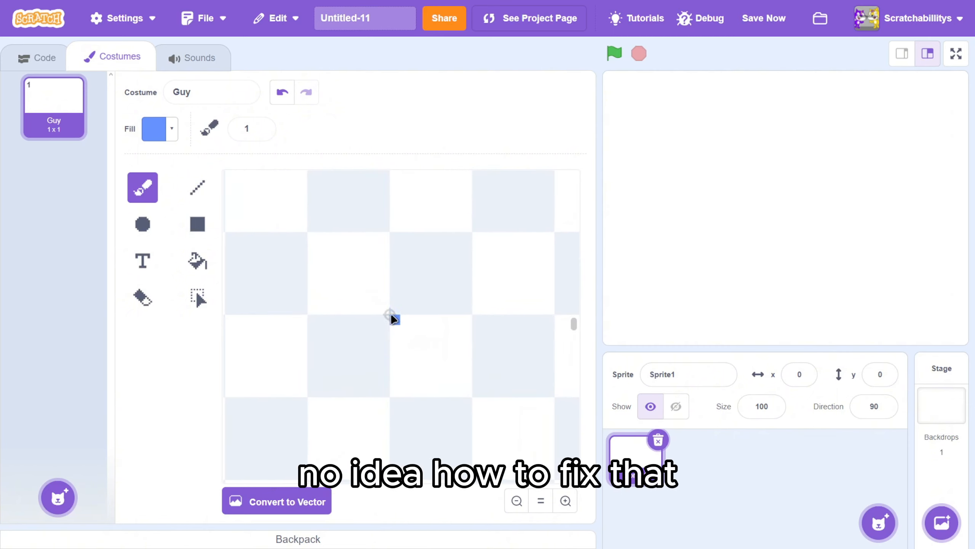
{"action": "key", "text": "XF86MonBrightnessDown"}
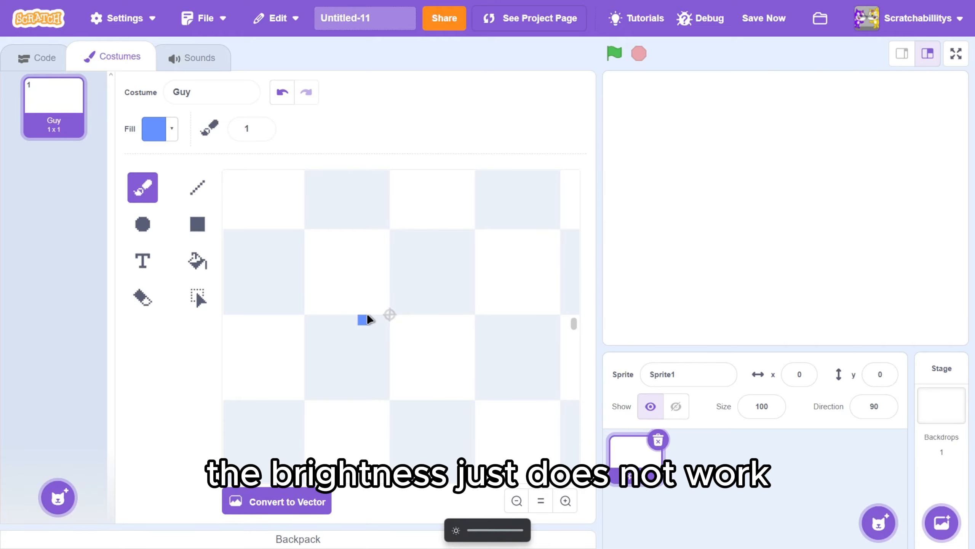
{"action": "key", "text": "super+Tab"}
{"action": "key", "text": "Escape"}
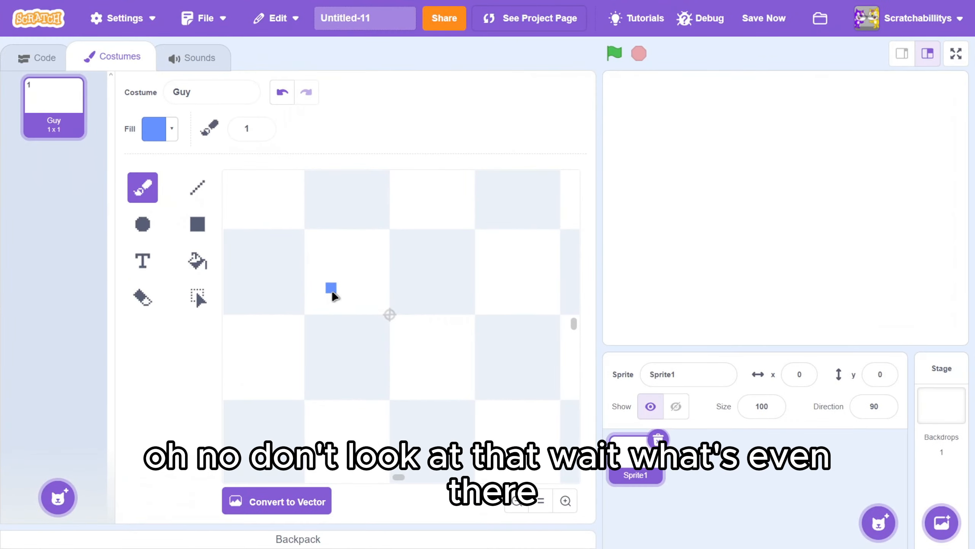
{"action": "key", "text": "super+Tab"}
{"action": "left_click", "coordinate": [285, 169]}
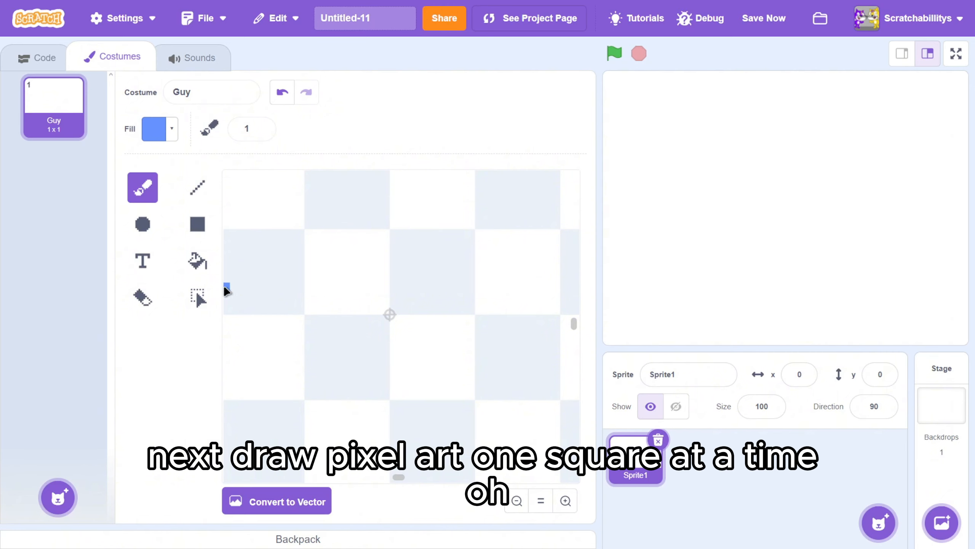
Step: Try a freehand blue brush stroke on the canvas and undo it
{"action": "left_click_drag", "start_coordinate": [257, 277], "coordinate": [332, 363]}
{"action": "left_click", "coordinate": [283, 93]}
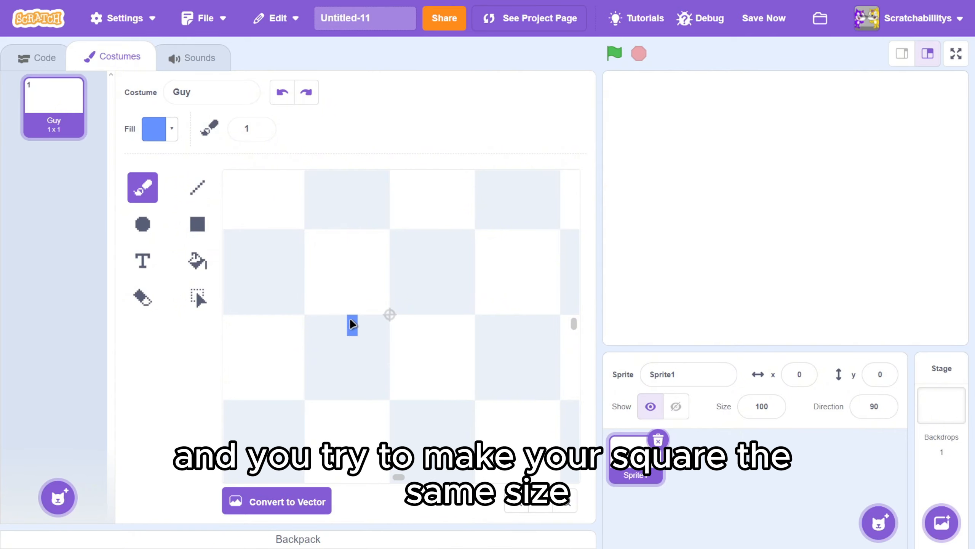
Step: Draw a filled blue pixel ball about 8 pixels wide around the canvas centre, with deeper blue shading along its lower and far edges
{"action": "left_click_drag", "start_coordinate": [351, 321], "coordinate": [355, 305]}
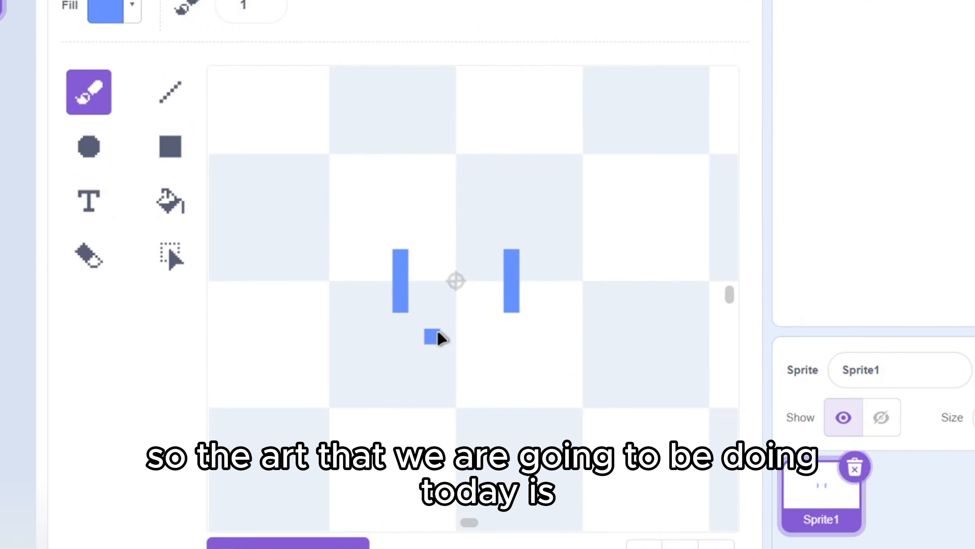
{"action": "left_click_drag", "start_coordinate": [438, 334], "coordinate": [482, 335]}
{"action": "left_click_drag", "start_coordinate": [449, 232], "coordinate": [487, 232]}
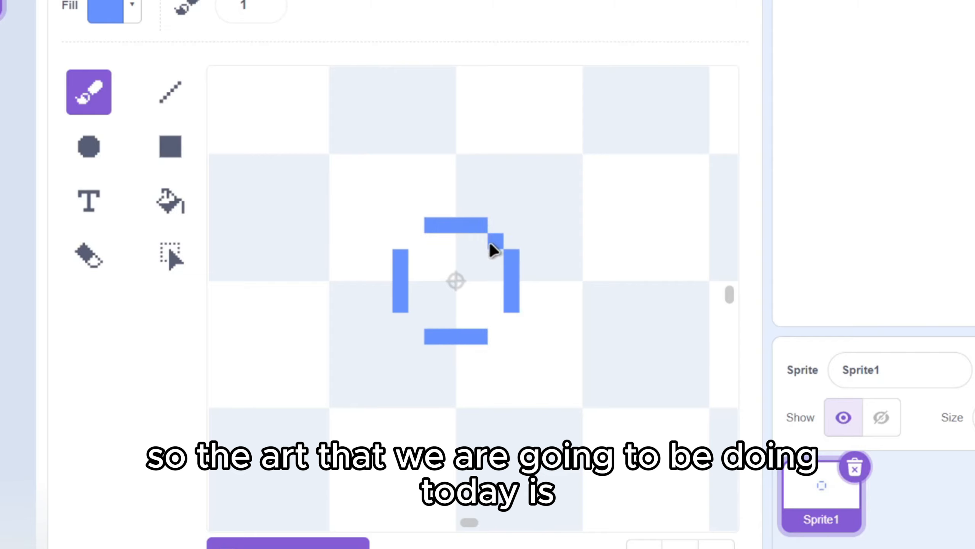
{"action": "left_click_drag", "start_coordinate": [417, 240], "coordinate": [418, 256]}
{"action": "left_click", "coordinate": [416, 320]}
{"action": "left_click_drag", "start_coordinate": [496, 305], "coordinate": [493, 320]}
{"action": "left_click", "coordinate": [432, 304]}
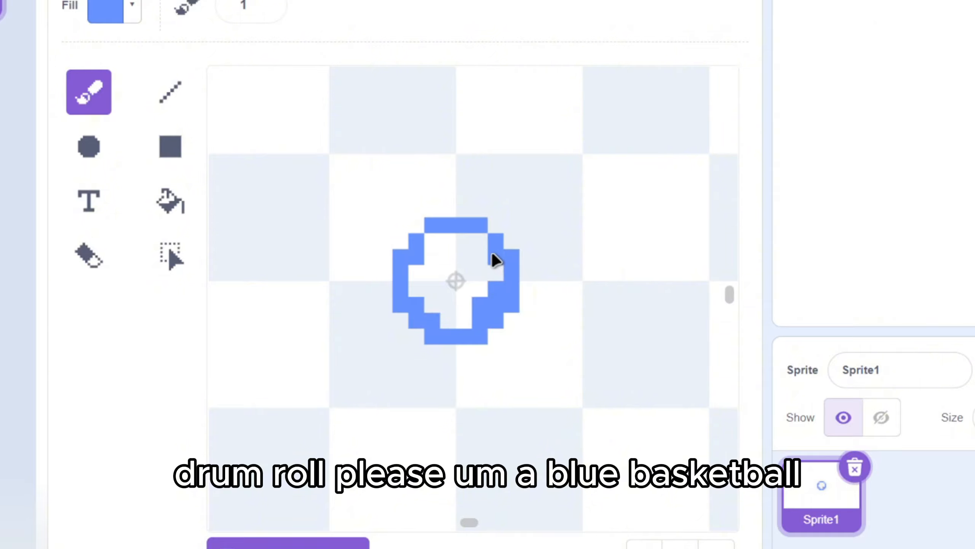
{"action": "left_click_drag", "start_coordinate": [440, 279], "coordinate": [521, 276]}
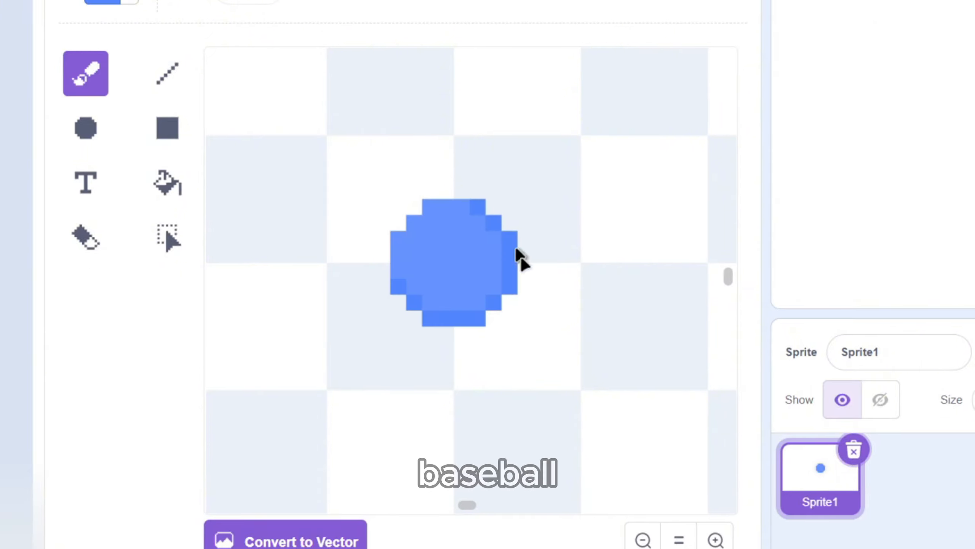
Step: Set the fill to red with color value 0 and paint two mirrored vertical baseball seams, one pixel wide, on the blue ball
{"action": "left_click", "coordinate": [102, 2]}
{"action": "left_click_drag", "start_coordinate": [115, 66], "coordinate": [27, 69]}
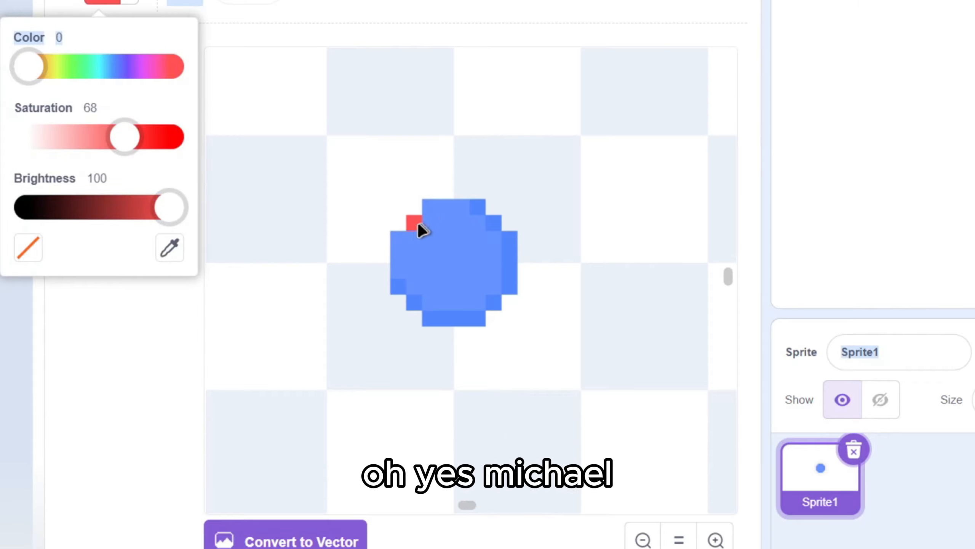
{"action": "left_click", "coordinate": [419, 225]}
{"action": "left_click_drag", "start_coordinate": [429, 265], "coordinate": [417, 300]}
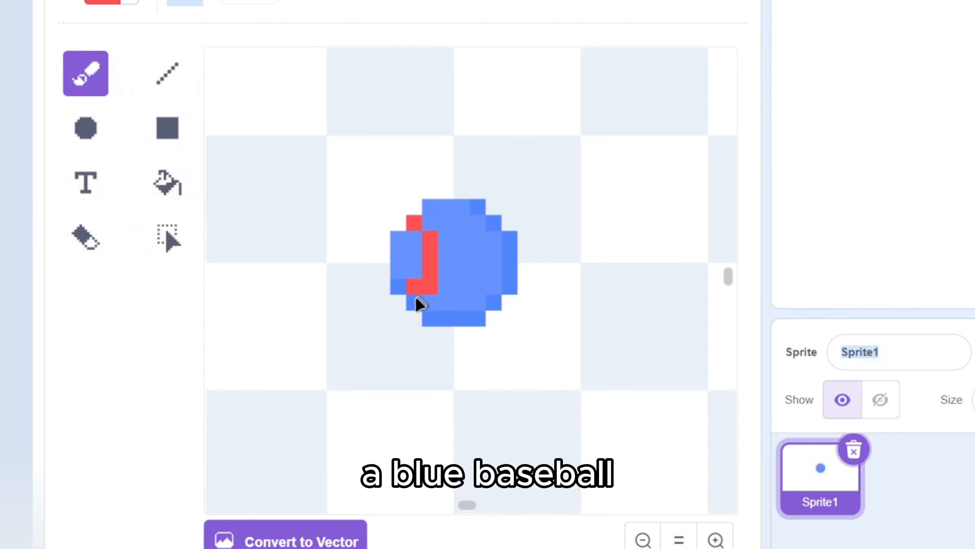
{"action": "left_click", "coordinate": [493, 303]}
{"action": "left_click_drag", "start_coordinate": [474, 286], "coordinate": [479, 252]}
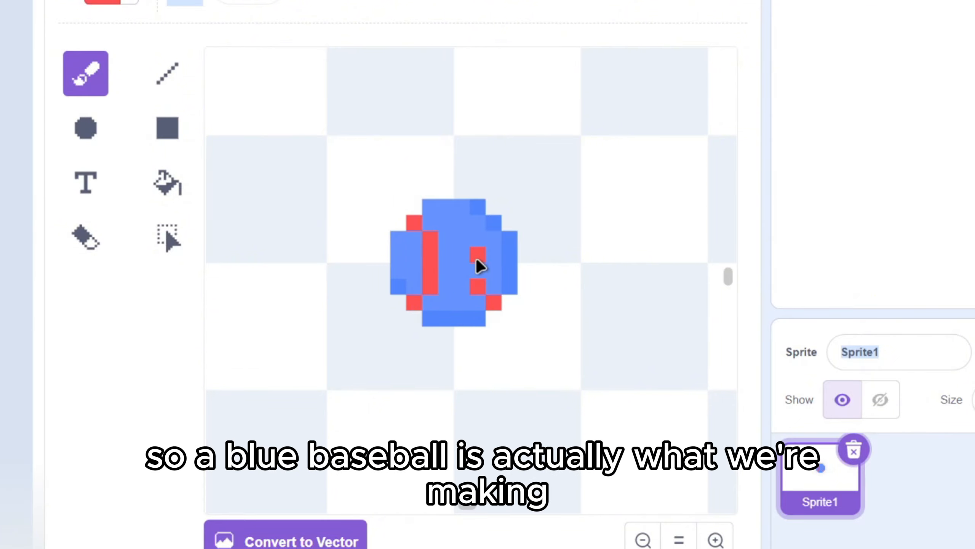
{"action": "left_click", "coordinate": [491, 224]}
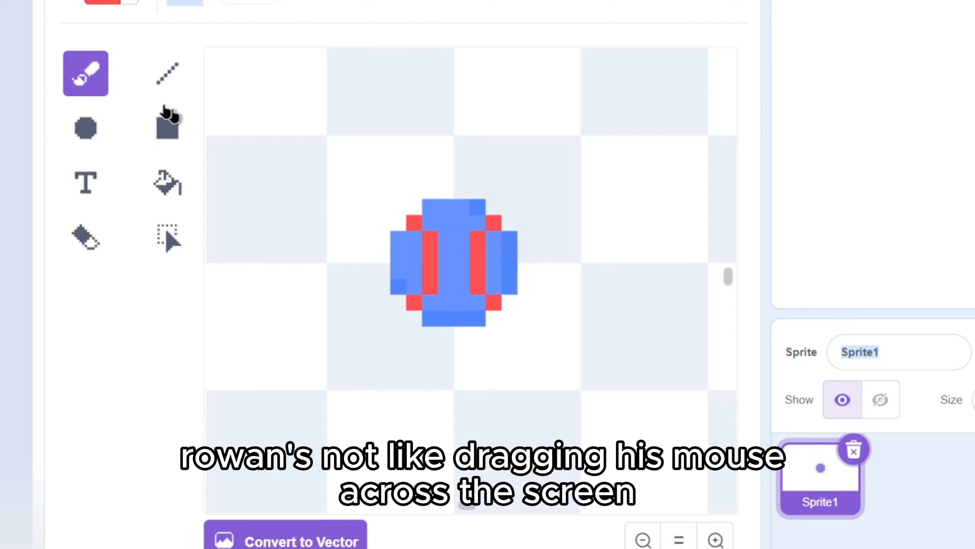
Step: Set the red fill's brightness to 72 and paint alternating darker red stitch pixels along both seams of the ball
{"action": "left_click", "coordinate": [117, 3]}
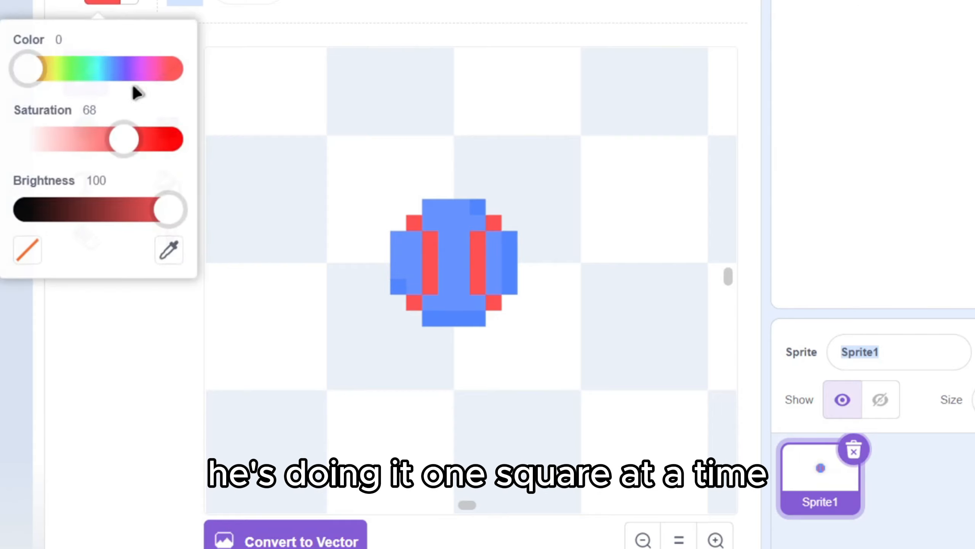
{"action": "left_click", "coordinate": [165, 207]}
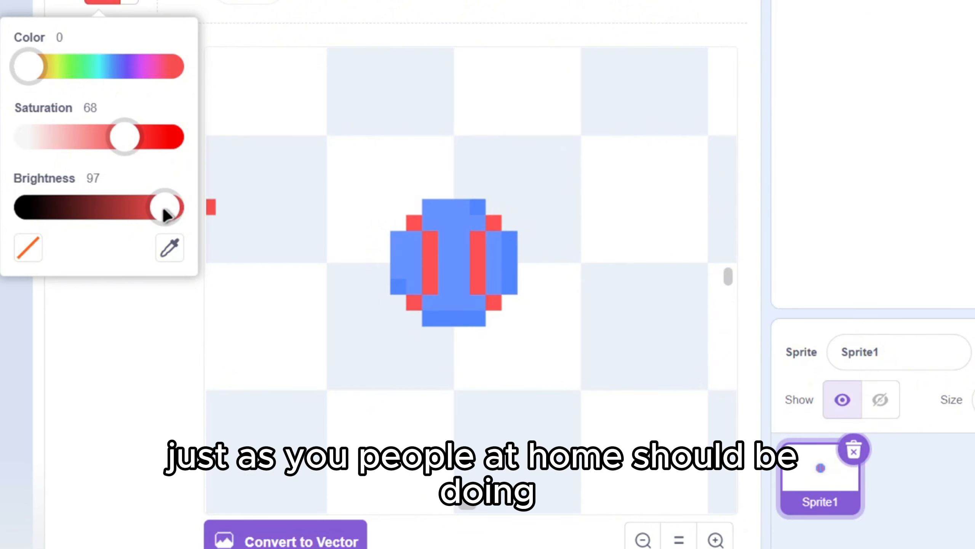
{"action": "left_click", "coordinate": [434, 305]}
{"action": "left_click_drag", "start_coordinate": [165, 210], "coordinate": [113, 207]}
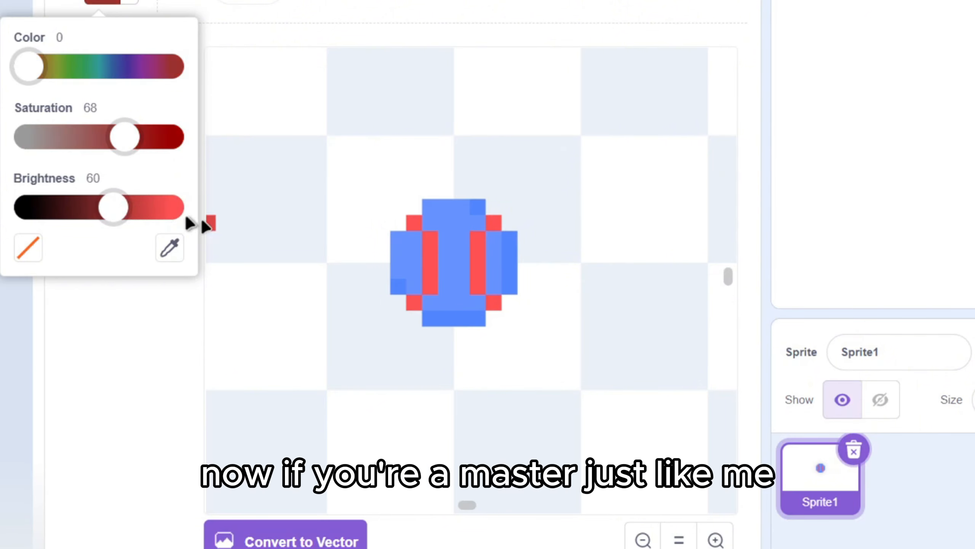
{"action": "left_click", "coordinate": [414, 302]}
{"action": "left_click_drag", "start_coordinate": [430, 273], "coordinate": [433, 246]}
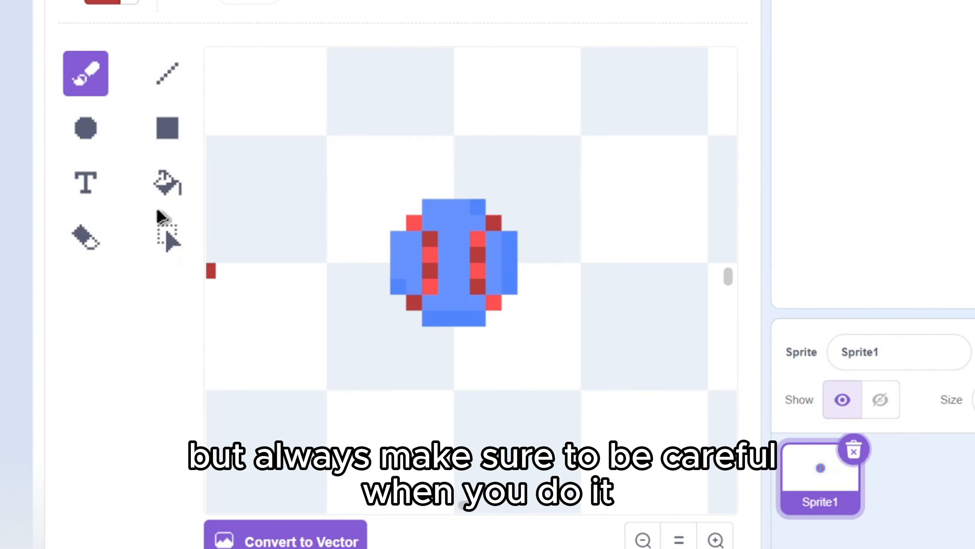
Step: Sample the ball's blue, lower its saturation, and paint lighter blue highlight pixels between the seams and on the ball's left side
{"action": "left_click", "coordinate": [115, 4]}
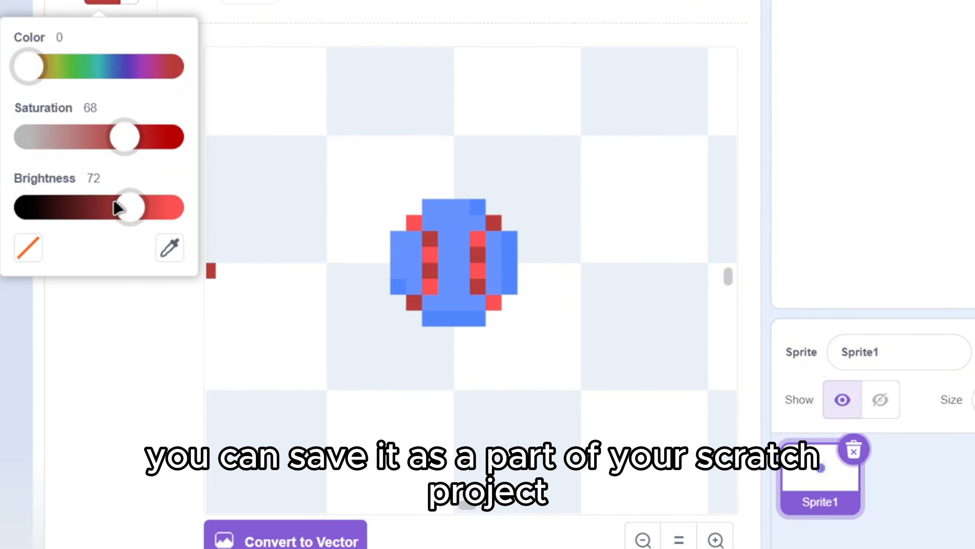
{"action": "left_click", "coordinate": [169, 247]}
{"action": "left_click", "coordinate": [457, 250]}
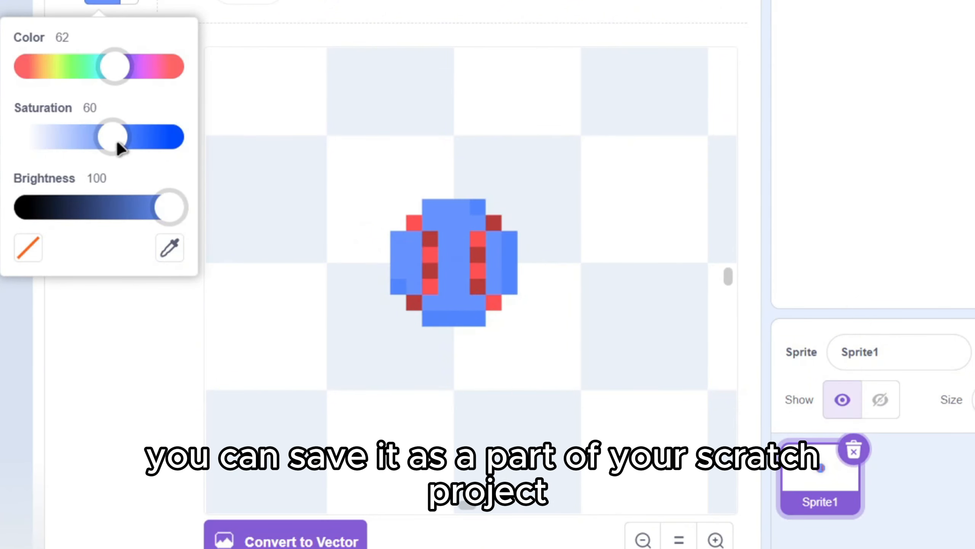
{"action": "left_click_drag", "start_coordinate": [112, 136], "coordinate": [94, 137]}
{"action": "left_click_drag", "start_coordinate": [401, 264], "coordinate": [456, 279]}
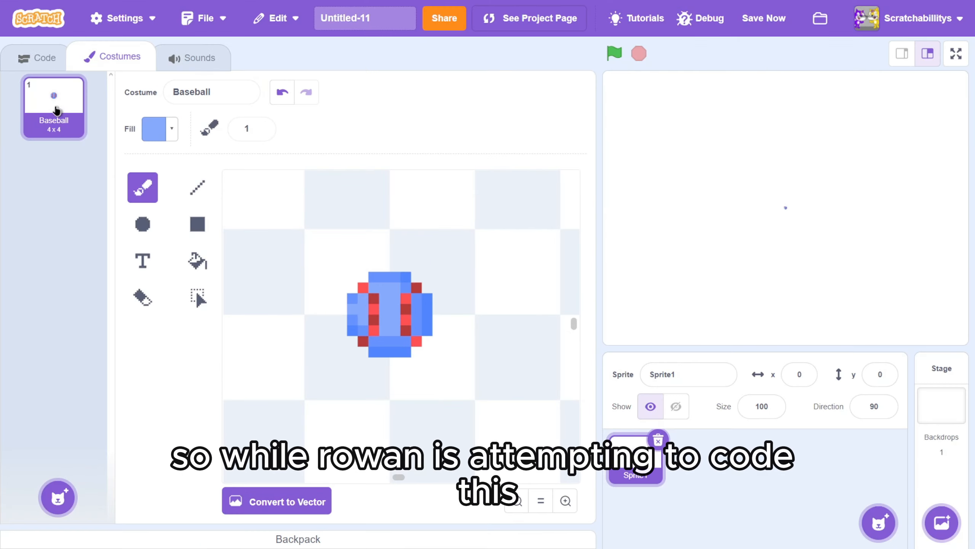
Step: Duplicate the Baseball costume
{"action": "right_click", "coordinate": [56, 108]}
{"action": "left_click", "coordinate": [82, 120]}
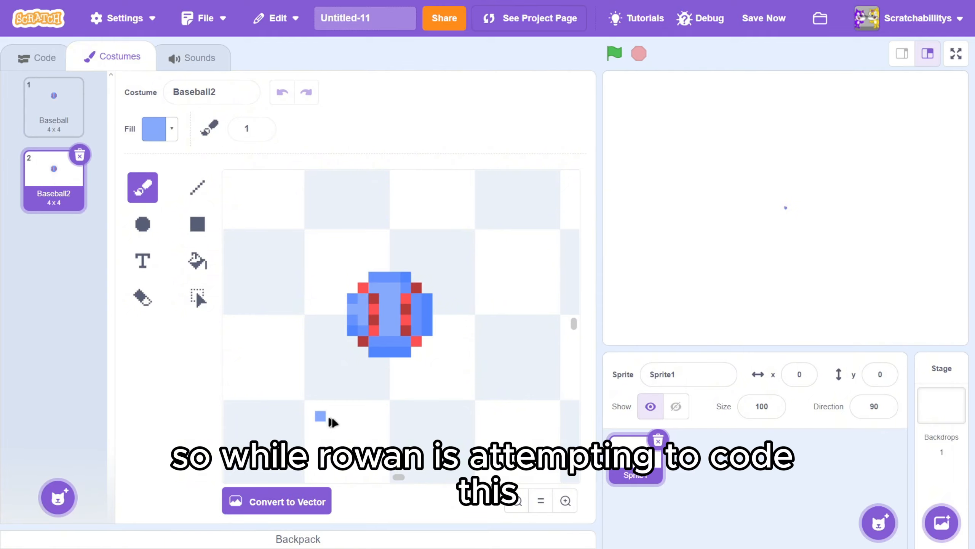
{"action": "left_click", "coordinate": [45, 65]}
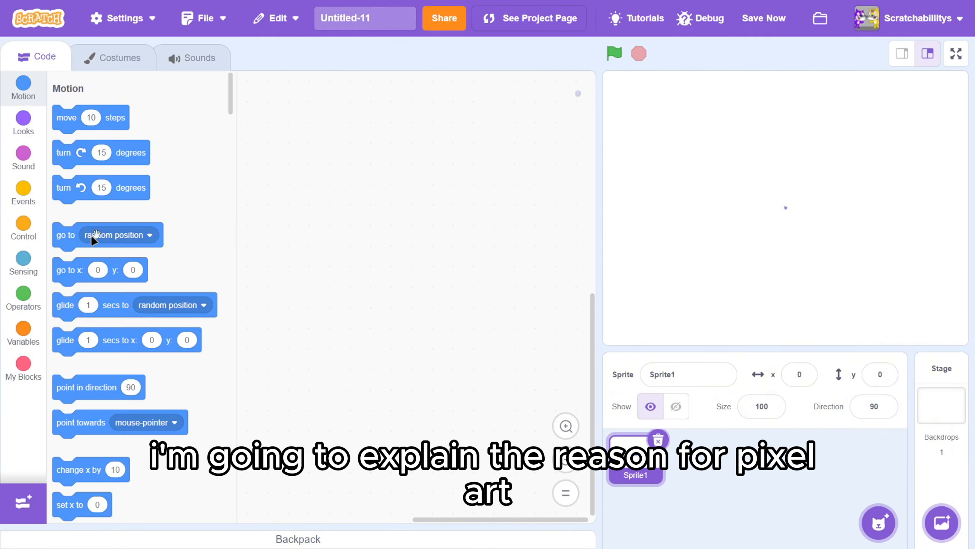
{"action": "left_click", "coordinate": [23, 127]}
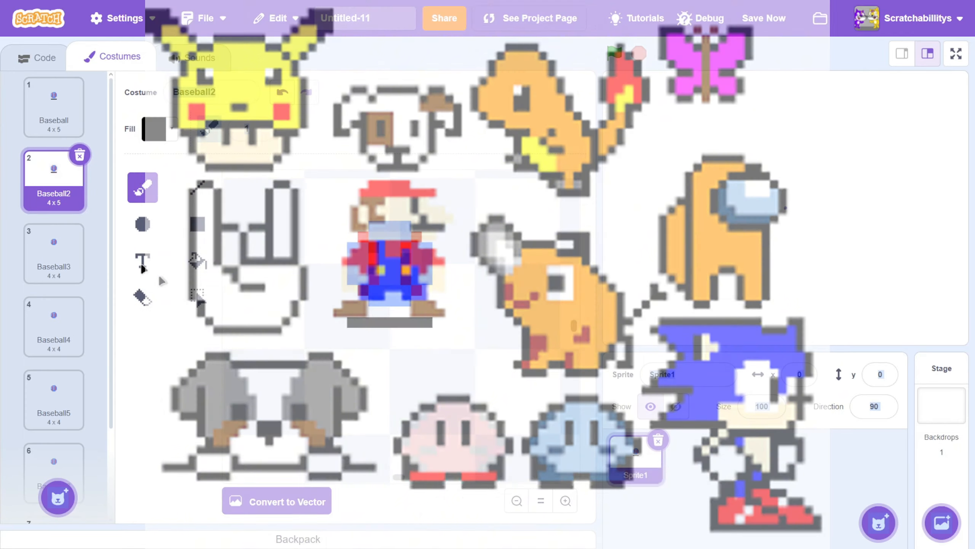
Step: Paint a black horizontal bar, 8 pixels wide and one pixel high, just below the ball in costumes Baseball3 through Baseball7
{"action": "left_click", "coordinate": [54, 250]}
{"action": "left_click_drag", "start_coordinate": [351, 322], "coordinate": [429, 323]}
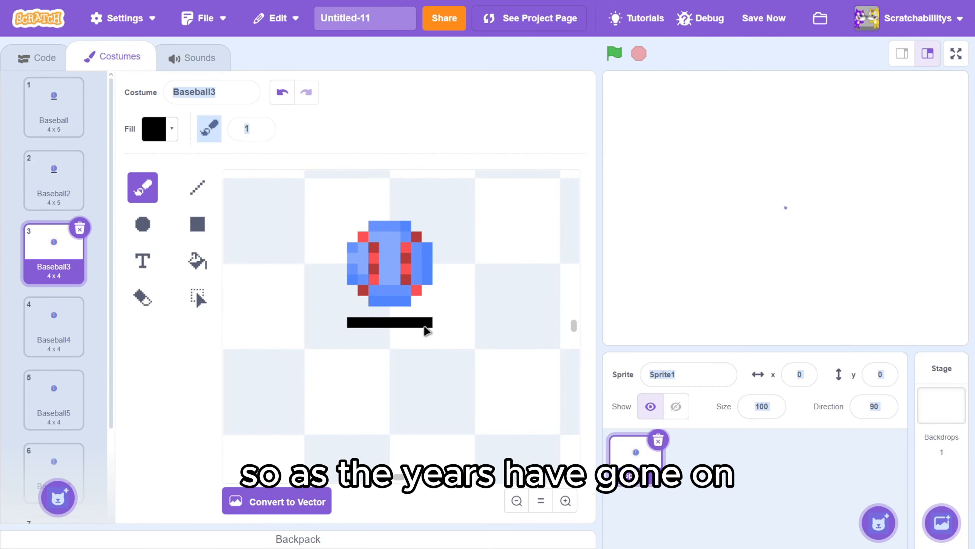
{"action": "left_click", "coordinate": [70, 314]}
{"action": "left_click_drag", "start_coordinate": [351, 322], "coordinate": [429, 323]}
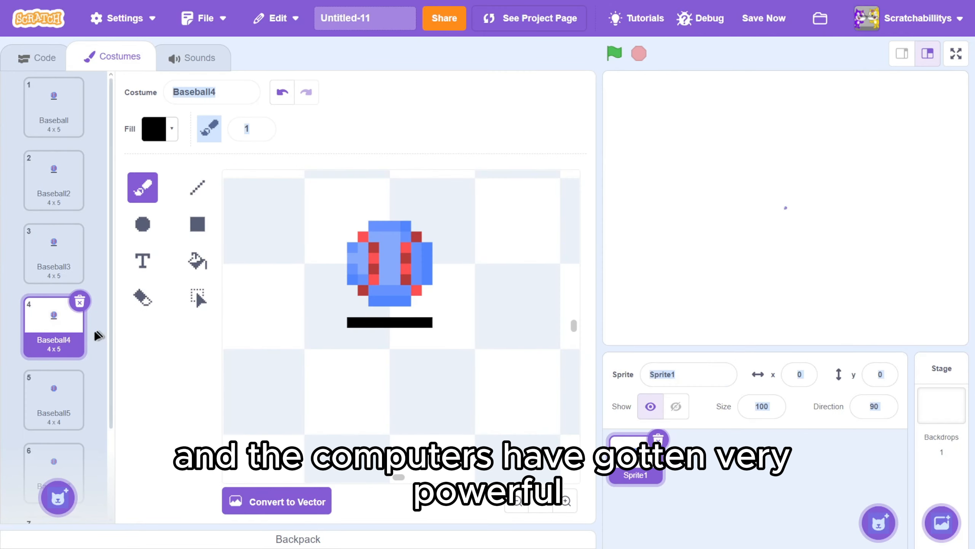
{"action": "left_click", "coordinate": [54, 396]}
{"action": "left_click_drag", "start_coordinate": [351, 322], "coordinate": [429, 323]}
{"action": "left_click", "coordinate": [54, 461]}
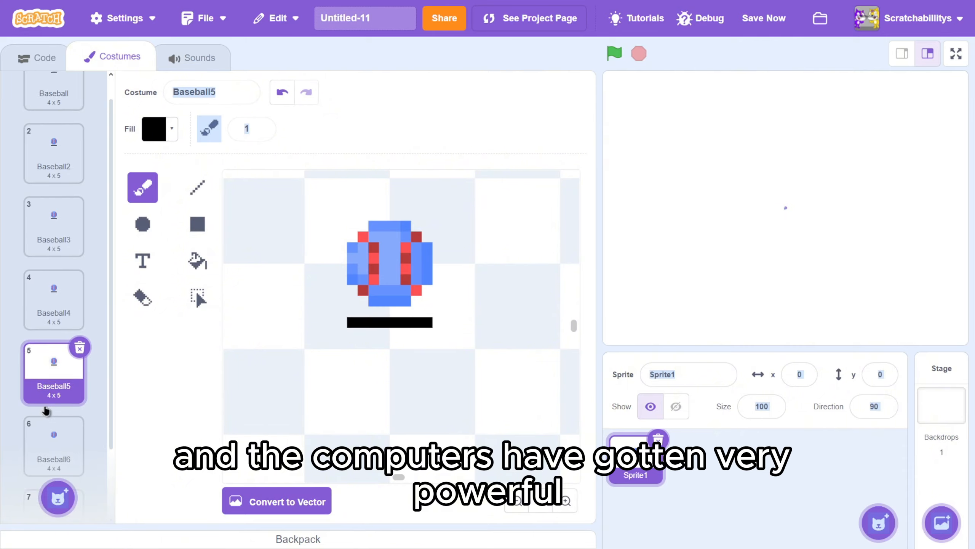
{"action": "left_click_drag", "start_coordinate": [351, 322], "coordinate": [429, 322]}
{"action": "left_click", "coordinate": [50, 427]}
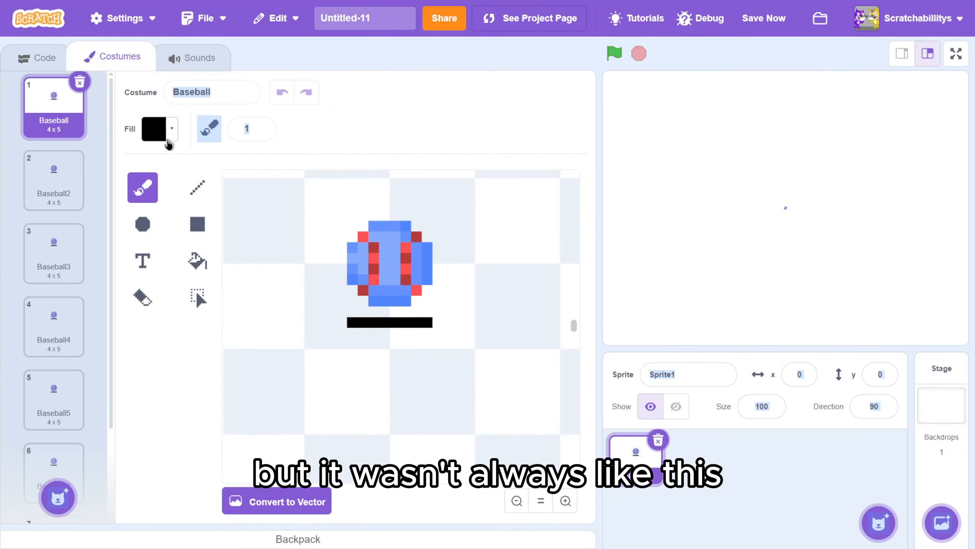
Step: Set the fill to bright green and paint a green section, growing from the left, over the black bars of costumes Baseball2 to Baseball6
{"action": "left_click", "coordinate": [169, 130]}
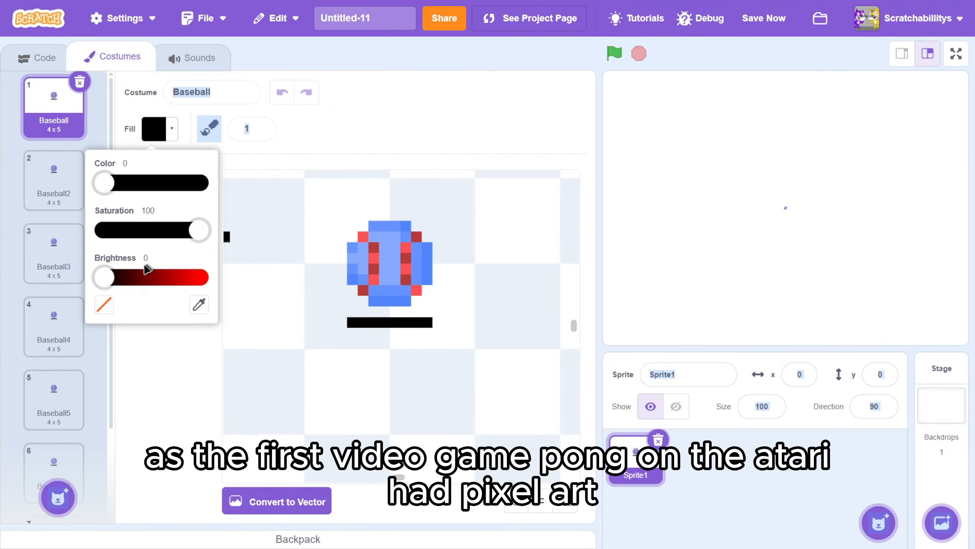
{"action": "left_click_drag", "start_coordinate": [102, 277], "coordinate": [199, 277]}
{"action": "left_click_drag", "start_coordinate": [104, 183], "coordinate": [134, 182]}
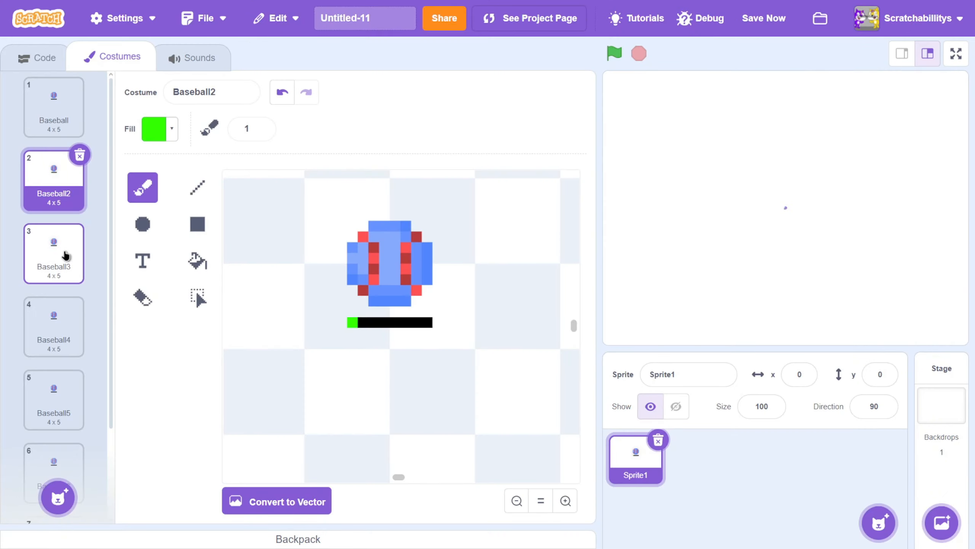
{"action": "left_click", "coordinate": [54, 254]}
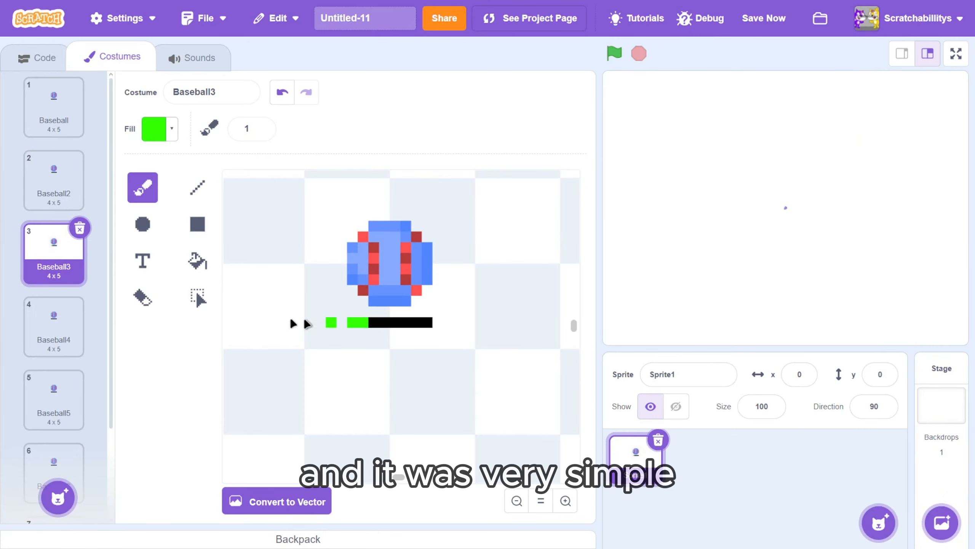
{"action": "left_click", "coordinate": [54, 400]}
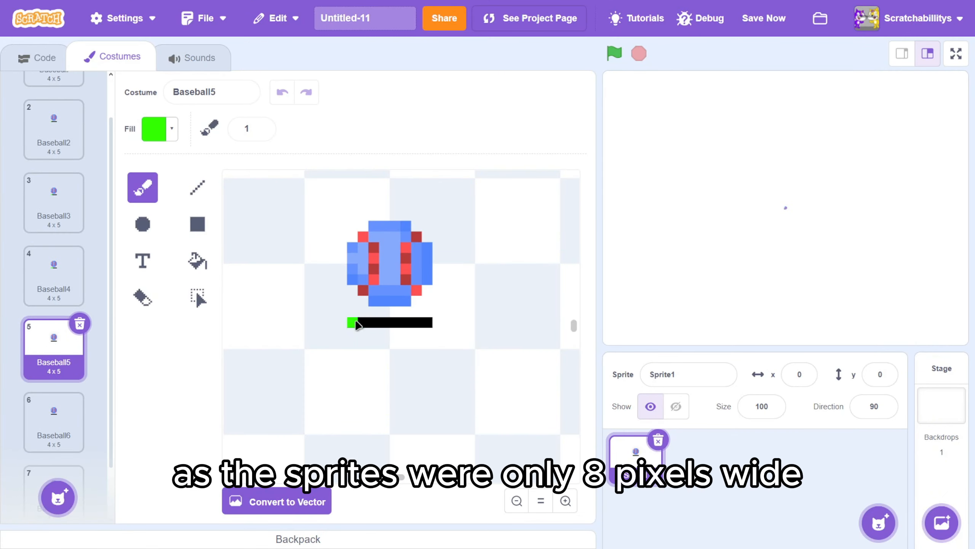
{"action": "scroll", "coordinate": [28, 333], "scroll_direction": "down", "scroll_amount": 1}
{"action": "left_click", "coordinate": [33, 355]}
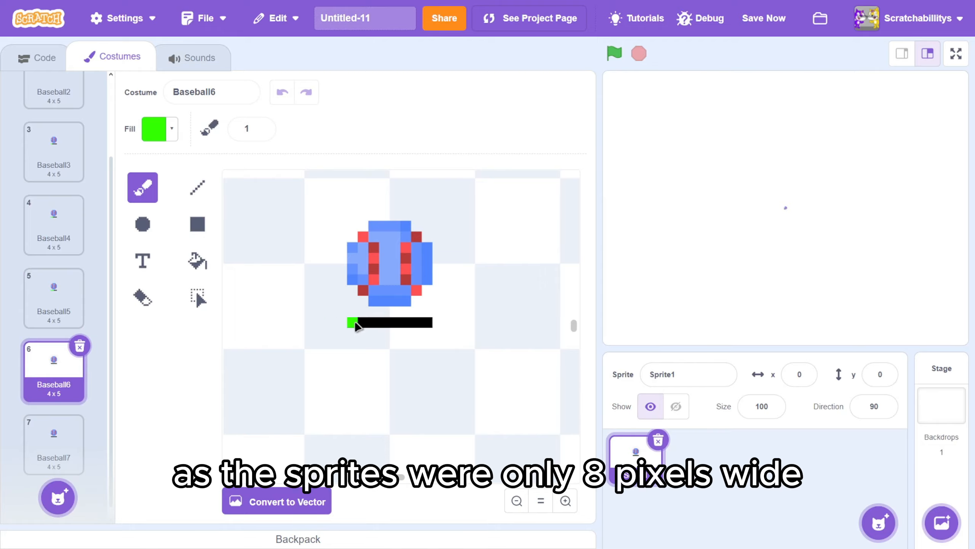
{"action": "scroll", "coordinate": [58, 338], "scroll_direction": "down", "scroll_amount": 1}
{"action": "left_click_drag", "start_coordinate": [355, 323], "coordinate": [417, 323]}
Step: Select costume Baseball7 and duplicate it
{"action": "left_click", "coordinate": [56, 430]}
{"action": "right_click", "coordinate": [55, 433]}
{"action": "left_click", "coordinate": [80, 449]}
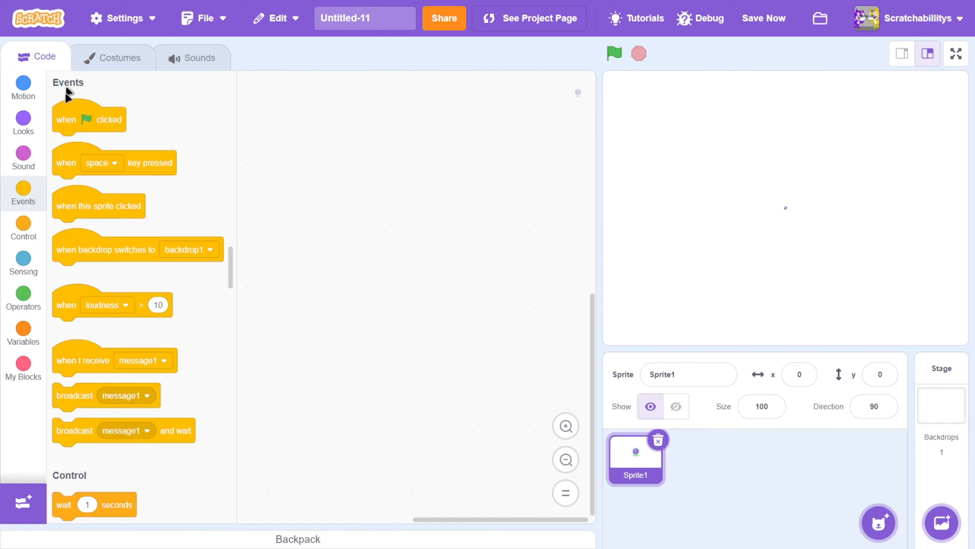
Step: Start a script for Sprite1 with a when flag clicked block, followed by a forever loop containing wait 1 seconds
{"action": "left_click_drag", "start_coordinate": [121, 127], "coordinate": [335, 142]}
{"action": "left_click", "coordinate": [22, 88]}
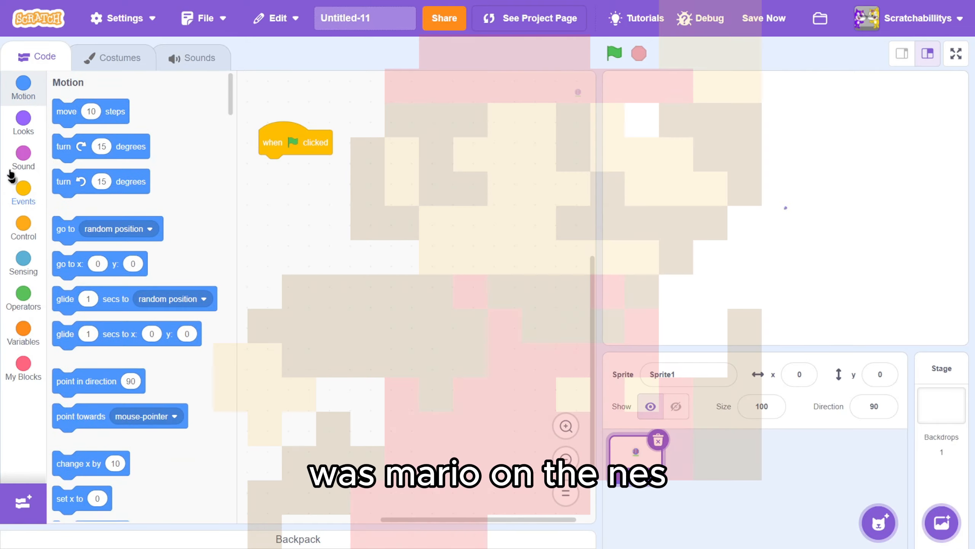
{"action": "left_click", "coordinate": [23, 122]}
{"action": "left_click", "coordinate": [22, 226]}
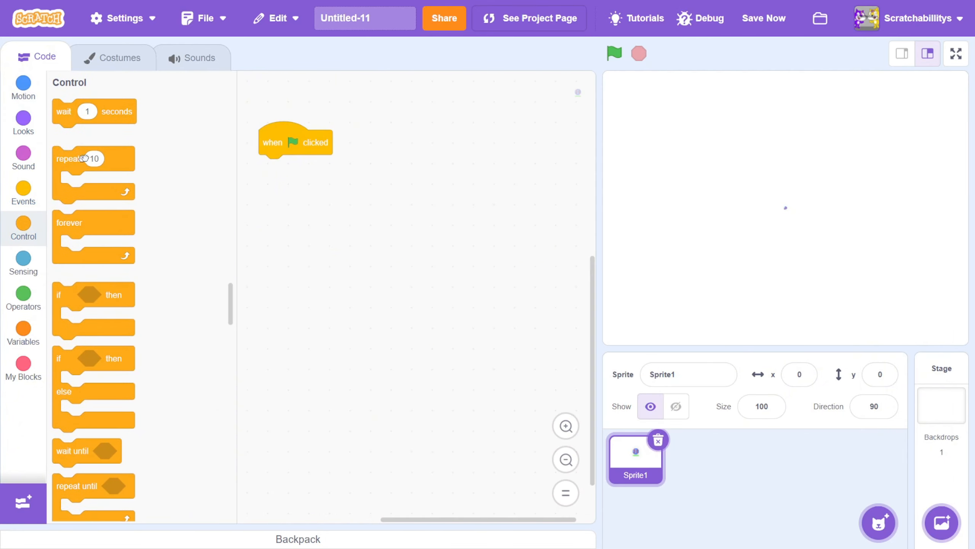
{"action": "left_click_drag", "start_coordinate": [84, 158], "coordinate": [319, 185]}
{"action": "left_click_drag", "start_coordinate": [63, 111], "coordinate": [279, 192]}
Step: Add a next costume block after the wait inside the forever loop
{"action": "left_click", "coordinate": [23, 89]}
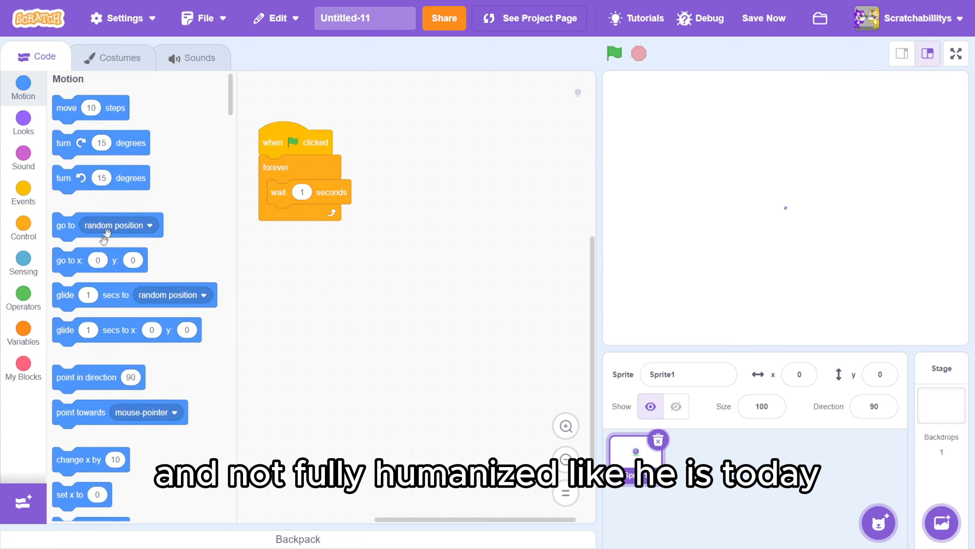
{"action": "left_click", "coordinate": [23, 124]}
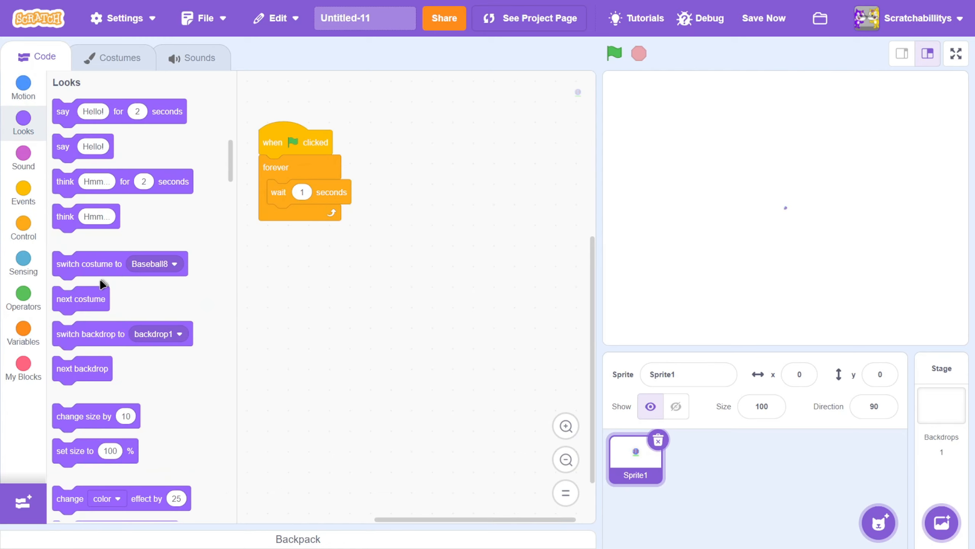
{"action": "scroll", "coordinate": [96, 288], "scroll_direction": "down", "scroll_amount": 3}
{"action": "left_click_drag", "start_coordinate": [79, 164], "coordinate": [92, 257]}
{"action": "left_click_drag", "start_coordinate": [76, 202], "coordinate": [319, 231]}
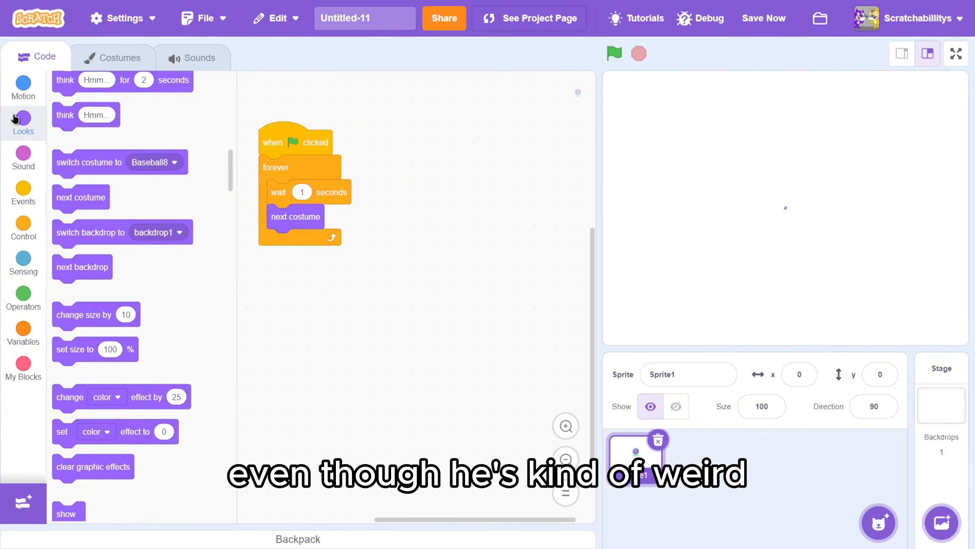
{"action": "left_click", "coordinate": [23, 86]}
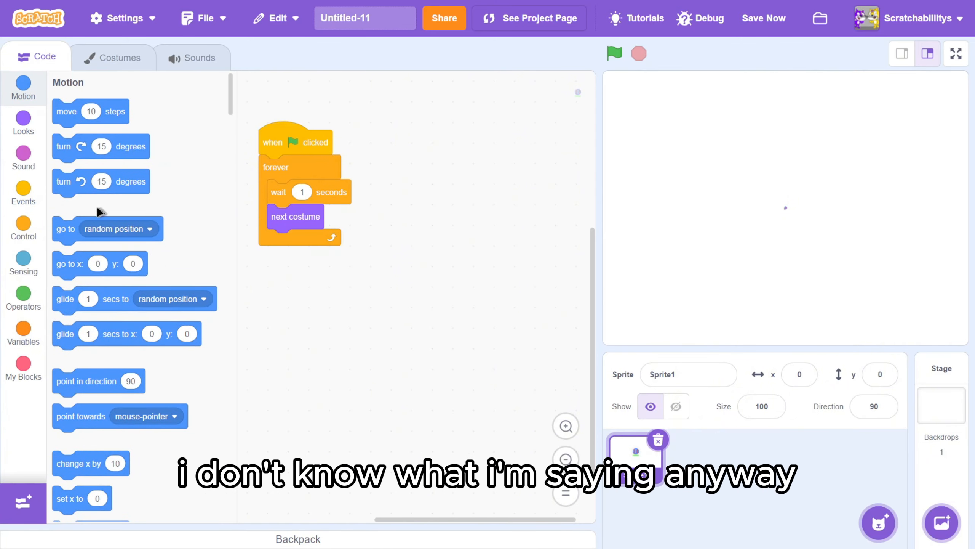
{"action": "left_click", "coordinate": [13, 158]}
{"action": "left_click", "coordinate": [23, 120]}
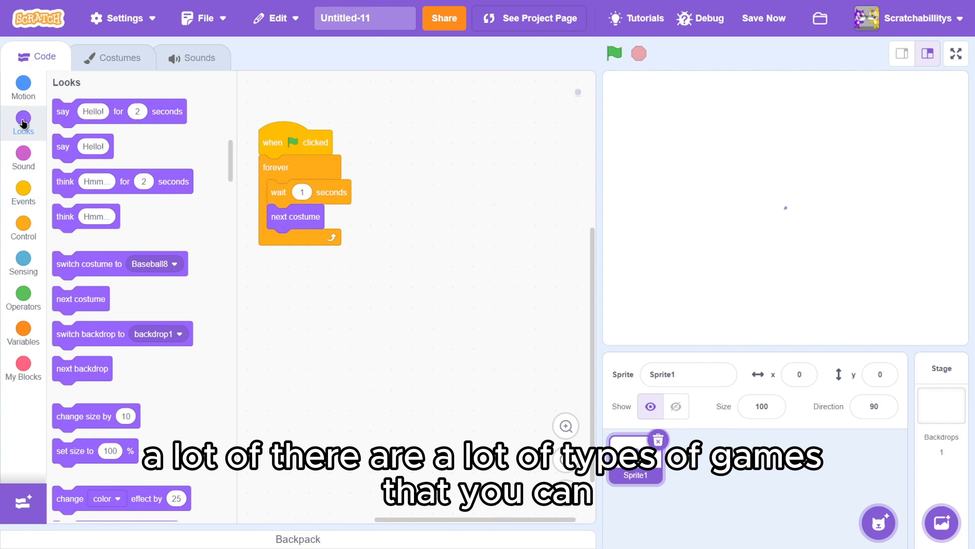
{"action": "left_click", "coordinate": [32, 258]}
{"action": "left_click", "coordinate": [26, 226]}
{"action": "left_click", "coordinate": [19, 265]}
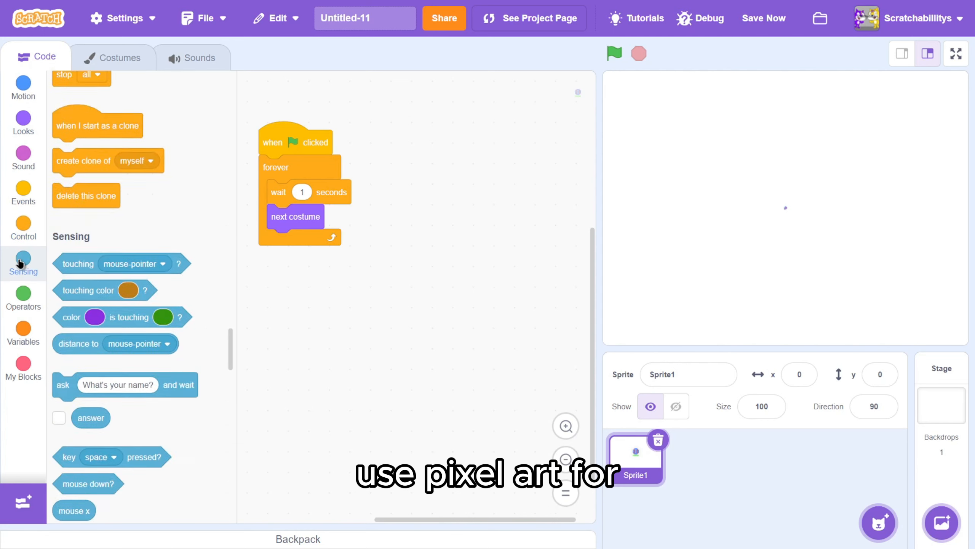
Step: Remove the wait block and enclose the next costume block in an if-then block inside the forever loop
{"action": "left_click", "coordinate": [21, 229]}
{"action": "left_click_drag", "start_coordinate": [93, 319], "coordinate": [291, 233]}
{"action": "left_click_drag", "start_coordinate": [298, 200], "coordinate": [401, 244]}
{"action": "left_click_drag", "start_coordinate": [394, 268], "coordinate": [291, 204]}
{"action": "left_click_drag", "start_coordinate": [408, 233], "coordinate": [169, 265]}
Step: Give the if-then block a key pressed condition set to right arrow
{"action": "left_click", "coordinate": [22, 260]}
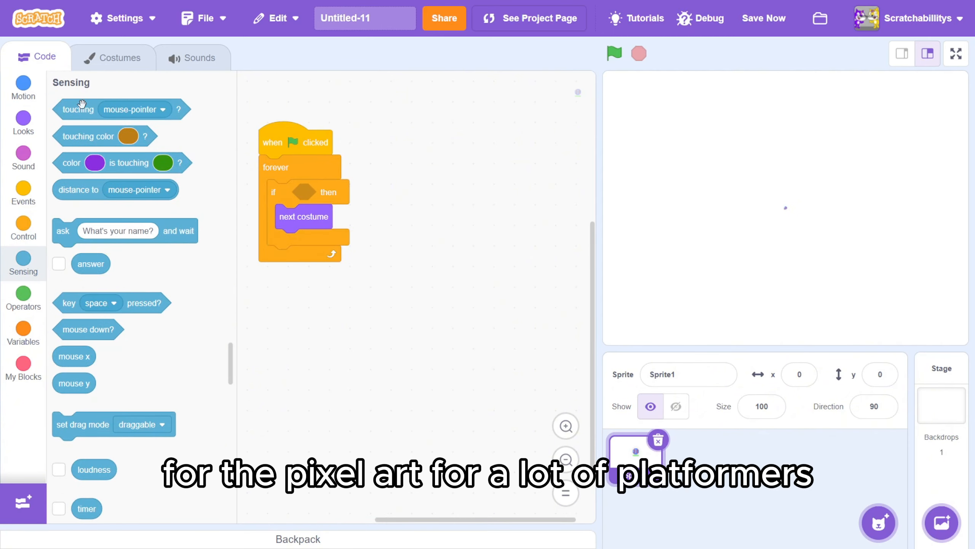
{"action": "left_click_drag", "start_coordinate": [116, 303], "coordinate": [355, 192]}
{"action": "left_click", "coordinate": [351, 192]}
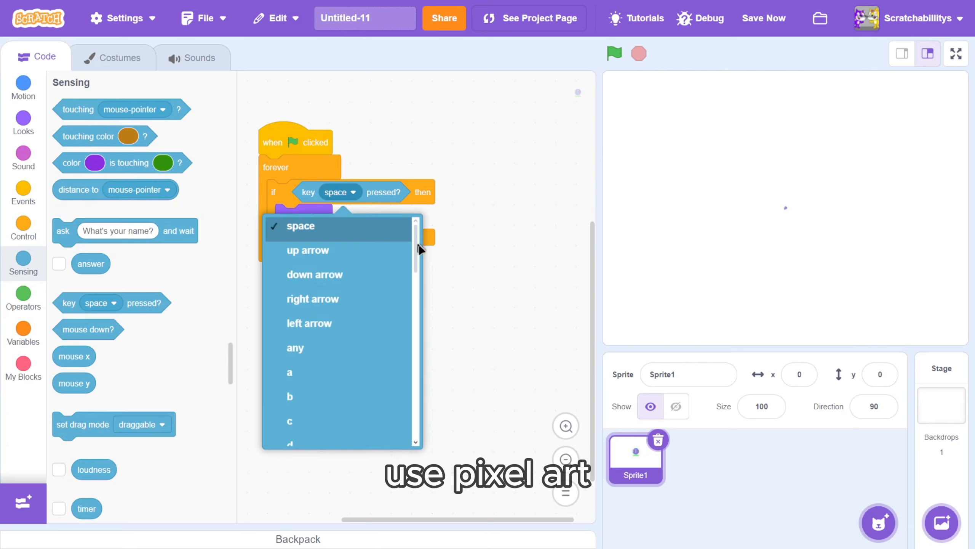
{"action": "left_click", "coordinate": [330, 304]}
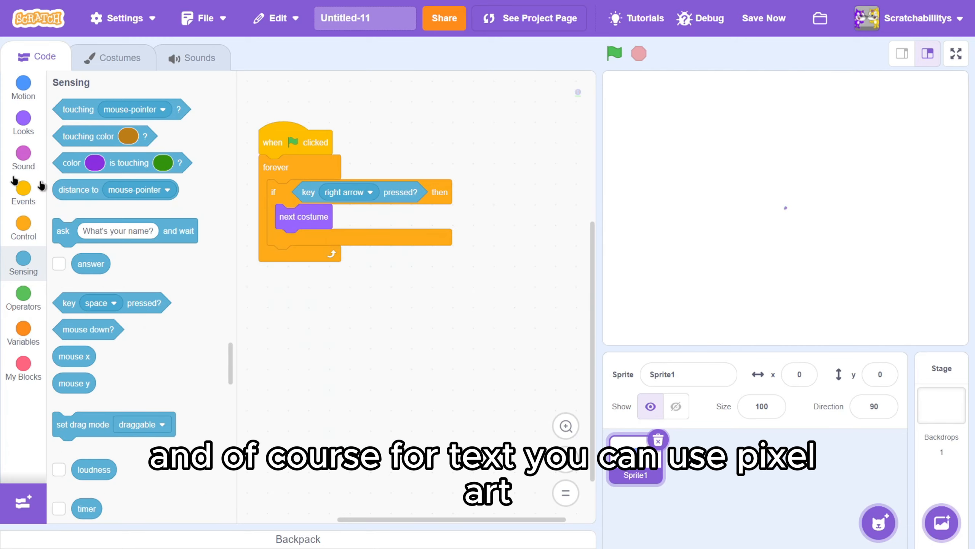
Step: Insert a set size block between the flag event and the forever loop and set its value to 400%
{"action": "left_click", "coordinate": [22, 86]}
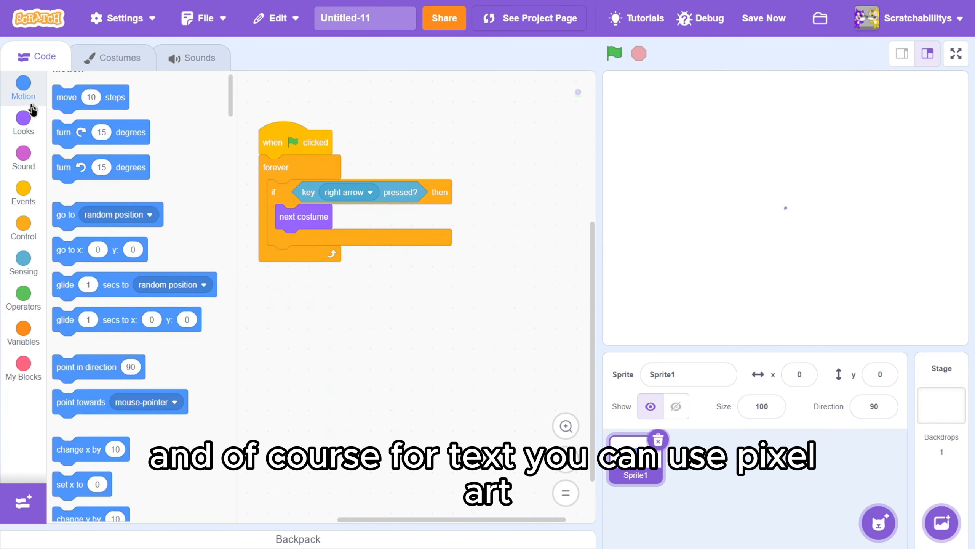
{"action": "left_click", "coordinate": [24, 161]}
{"action": "left_click", "coordinate": [25, 132]}
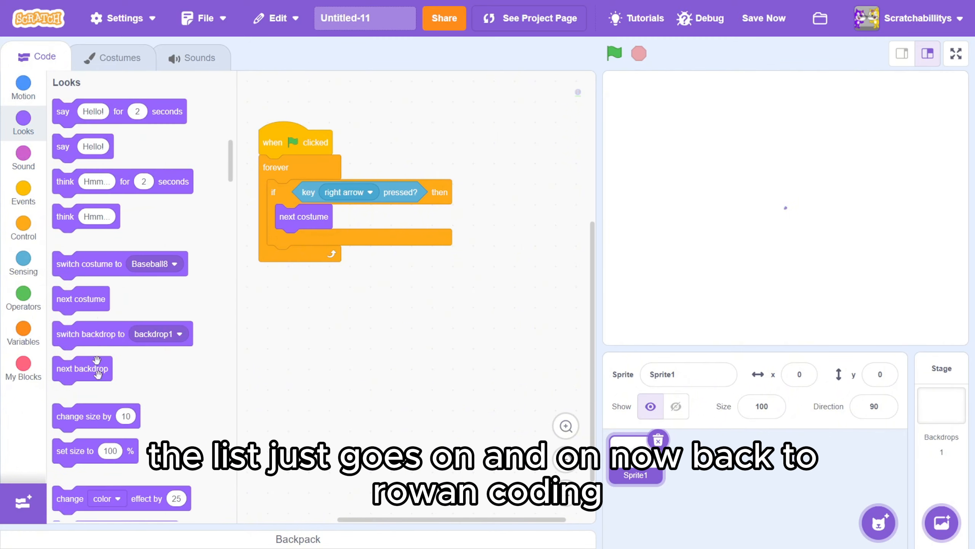
{"action": "scroll", "coordinate": [97, 370], "scroll_direction": "down", "scroll_amount": 3}
{"action": "left_click_drag", "start_coordinate": [96, 349], "coordinate": [324, 166]}
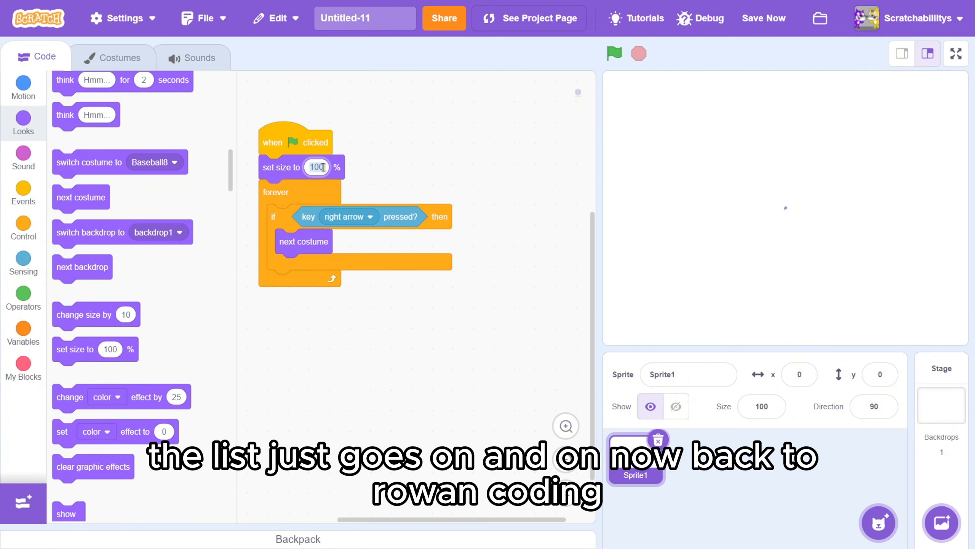
{"action": "type", "text": "400"}
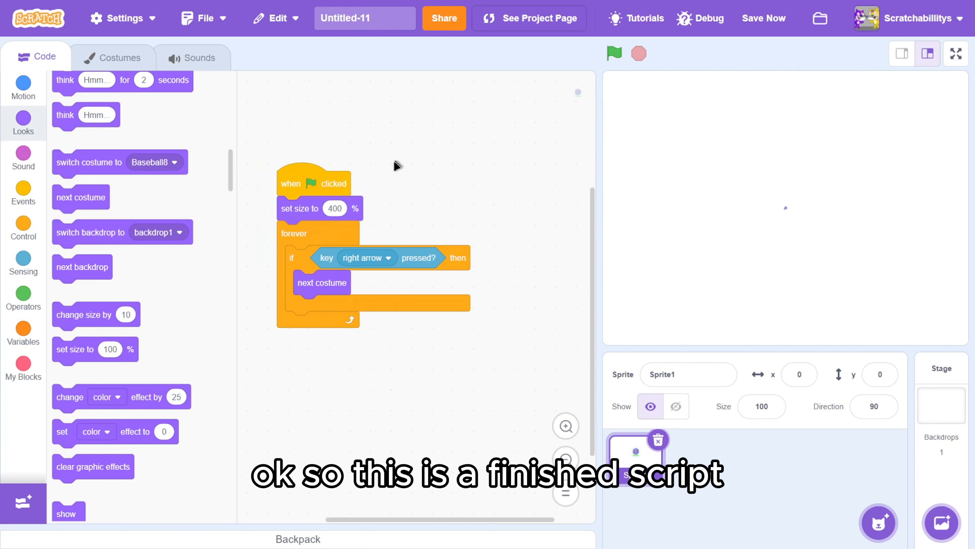
{"action": "left_click_drag", "start_coordinate": [394, 160], "coordinate": [372, 122]}
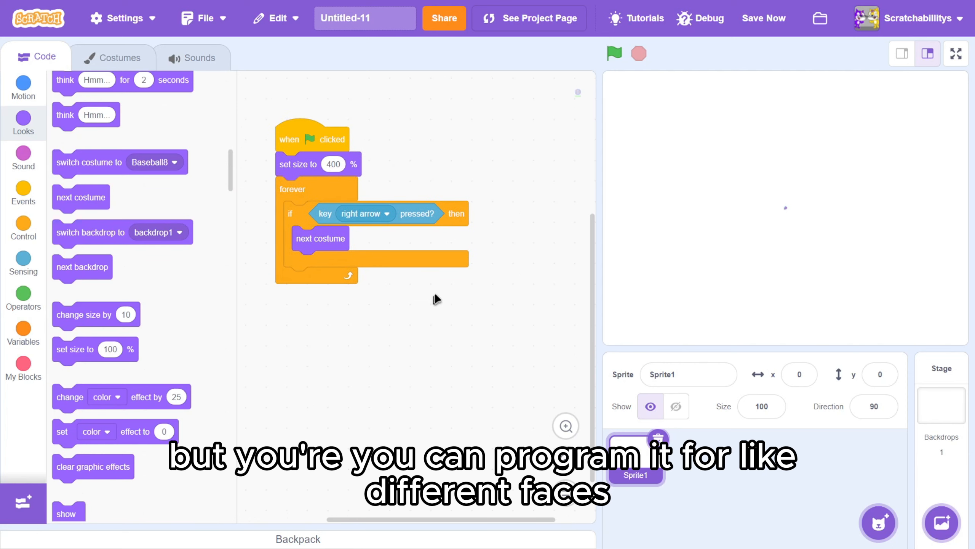
{"action": "left_click", "coordinate": [112, 57]}
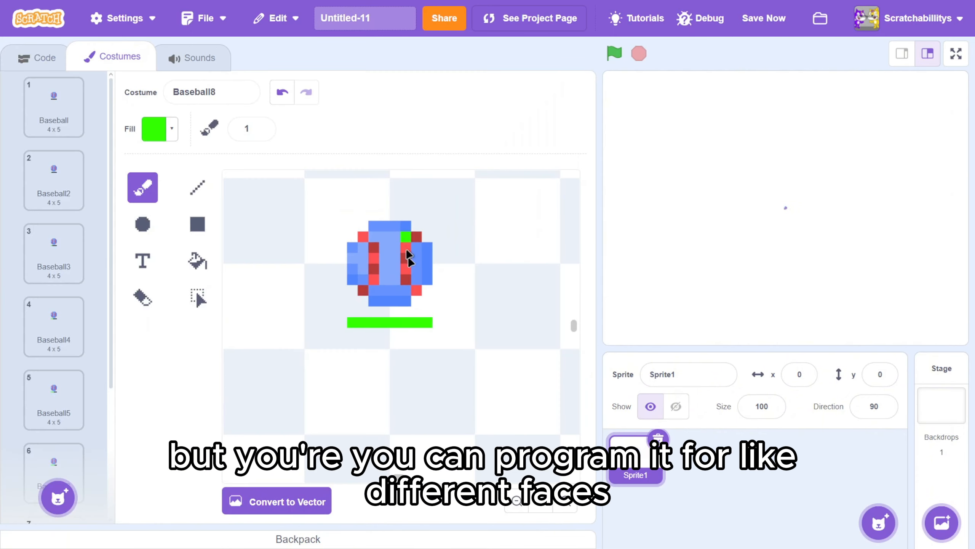
{"action": "left_click", "coordinate": [37, 57]}
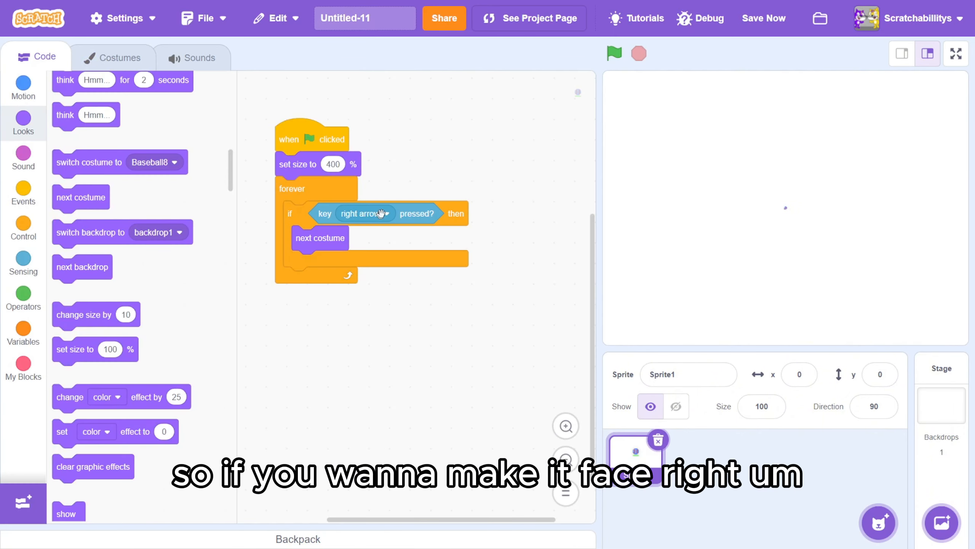
{"action": "left_click", "coordinate": [87, 58]}
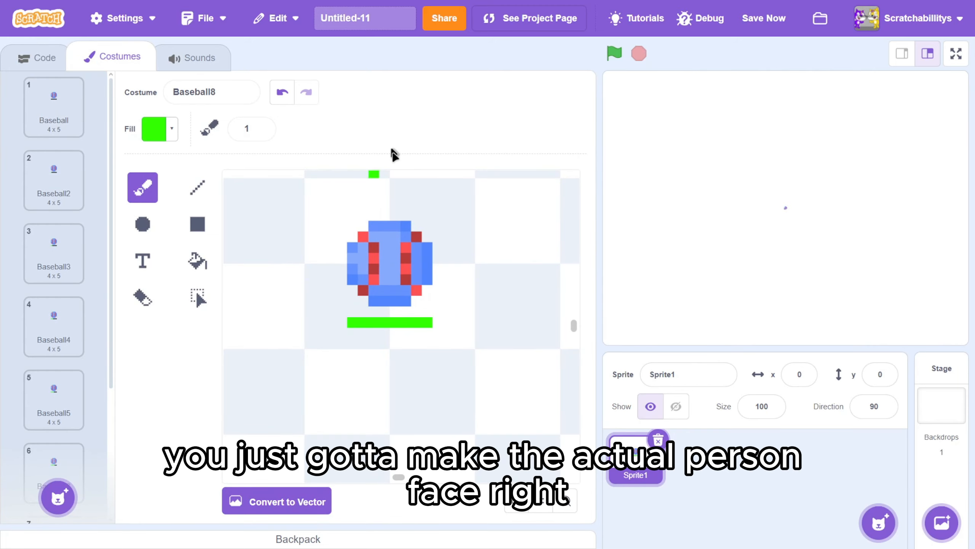
{"action": "left_click", "coordinate": [45, 59]}
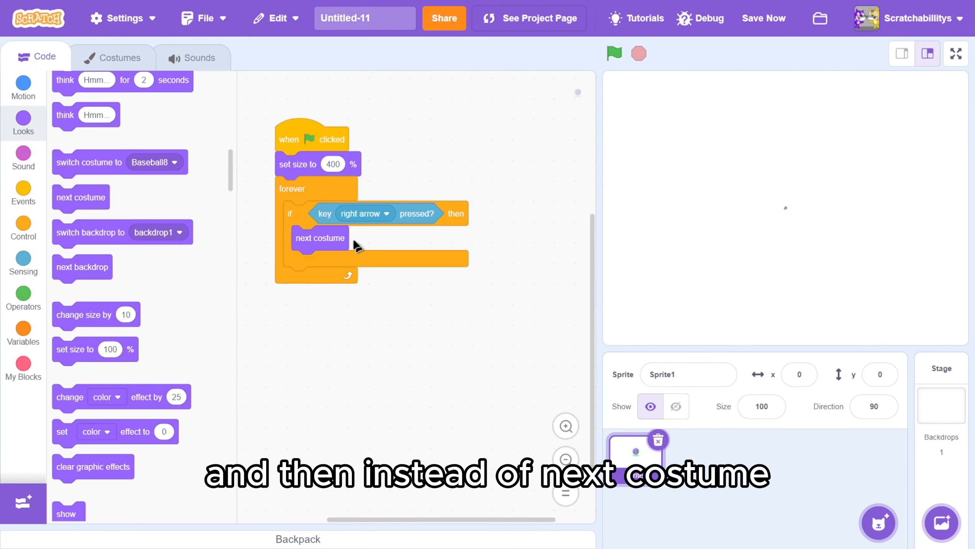
{"action": "left_click_drag", "start_coordinate": [66, 153], "coordinate": [65, 249]}
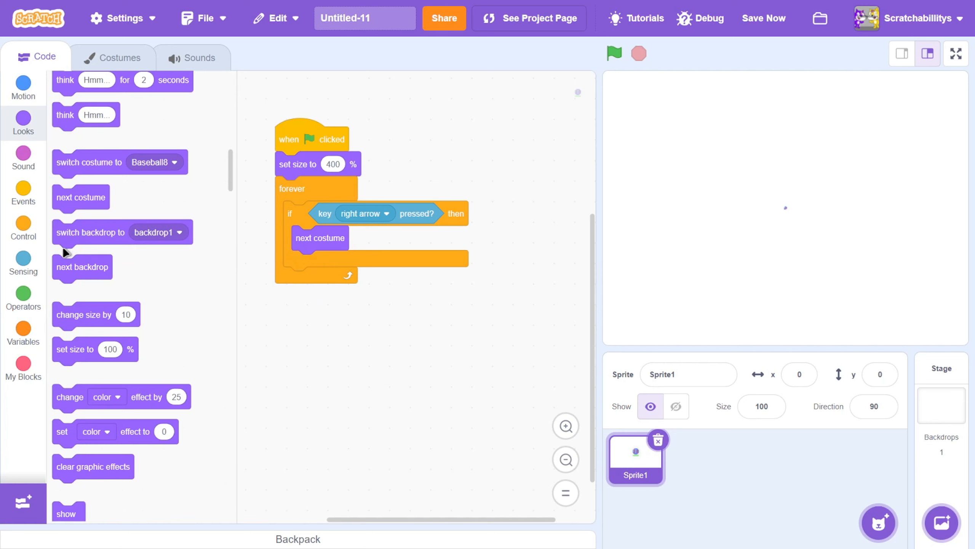
Step: Duplicate the right arrow if-then block and discard the copy
{"action": "right_click", "coordinate": [297, 213]}
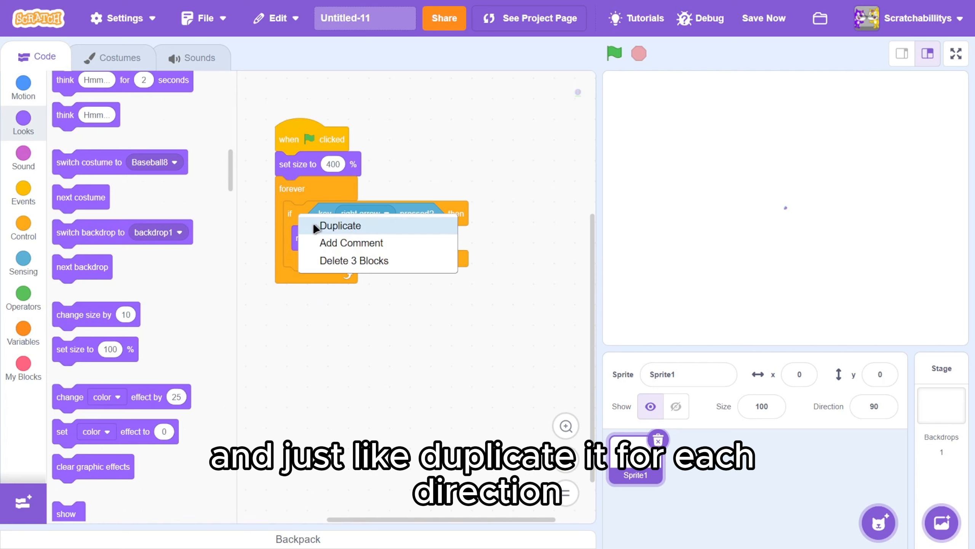
{"action": "left_click", "coordinate": [314, 228]}
{"action": "left_click", "coordinate": [301, 308]}
{"action": "left_click_drag", "start_coordinate": [293, 282], "coordinate": [149, 348]}
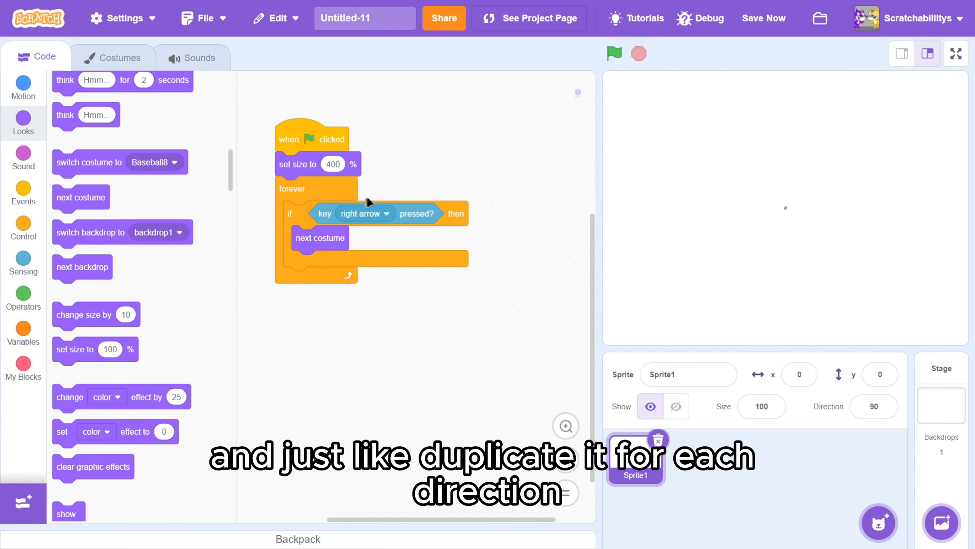
Step: Look through the costumes Baseball2 to Baseball5 and run the project to check the sprite's size on the stage
{"action": "left_click", "coordinate": [90, 62]}
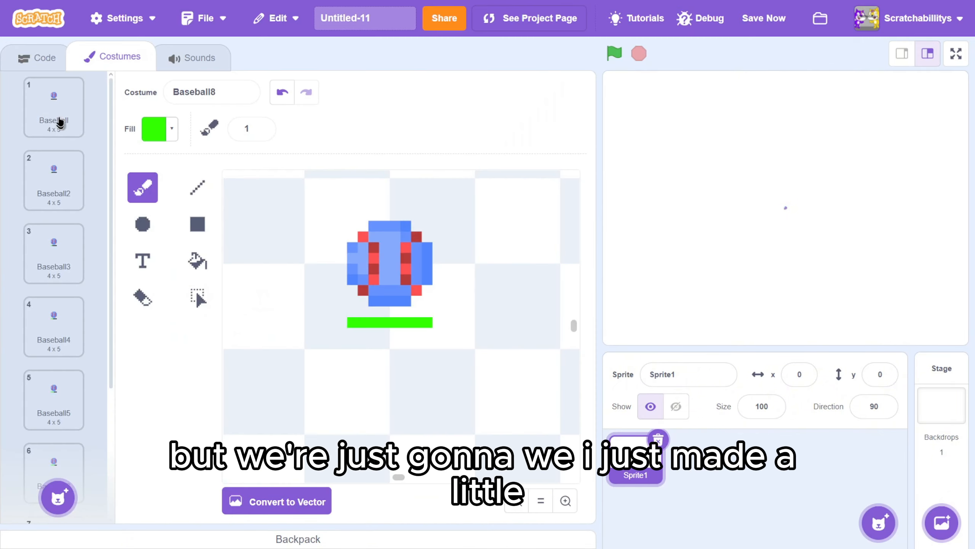
{"action": "left_click", "coordinate": [46, 198]}
{"action": "left_click", "coordinate": [42, 269]}
{"action": "left_click", "coordinate": [58, 342]}
{"action": "left_click", "coordinate": [72, 401]}
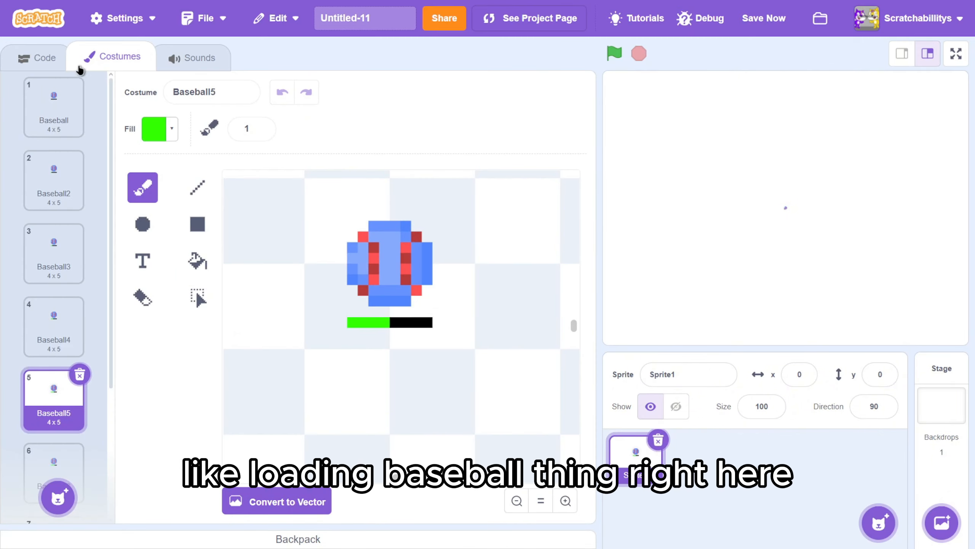
{"action": "left_click", "coordinate": [42, 58]}
{"action": "left_click", "coordinate": [615, 53]}
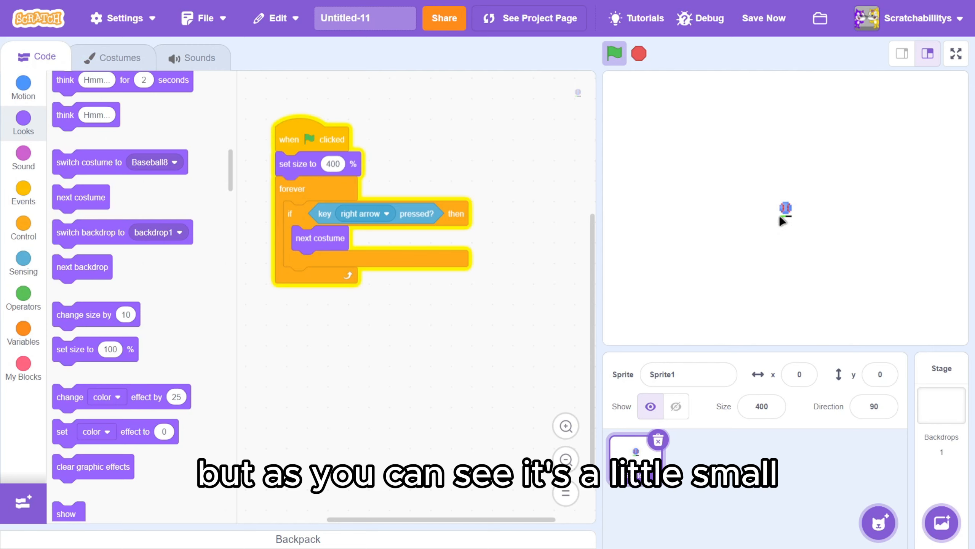
Step: Try a size of 9000% in the set size block, reduce it to 5000% and rerun the project
{"action": "left_click", "coordinate": [332, 164]}
{"action": "type", "text": "9000"}
{"action": "left_click", "coordinate": [615, 54]}
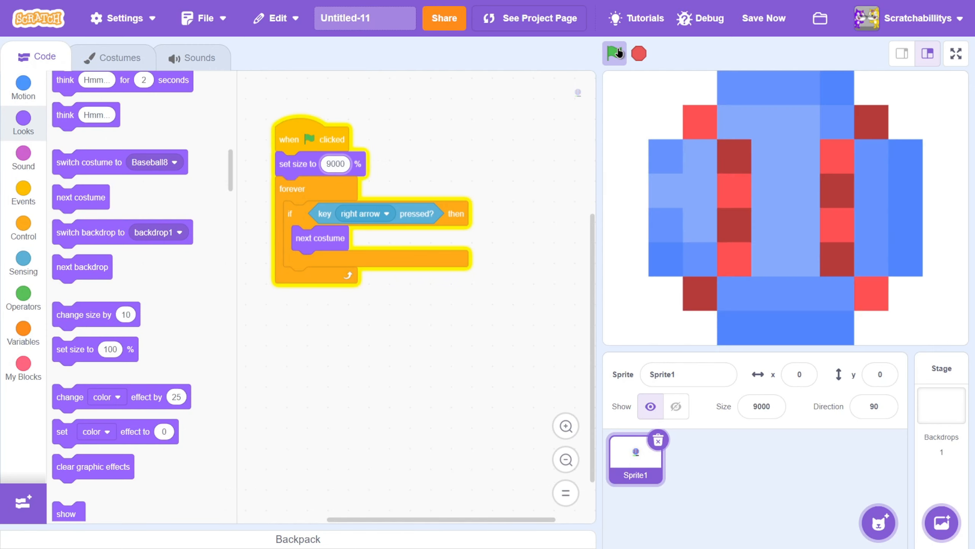
{"action": "left_click", "coordinate": [344, 164]}
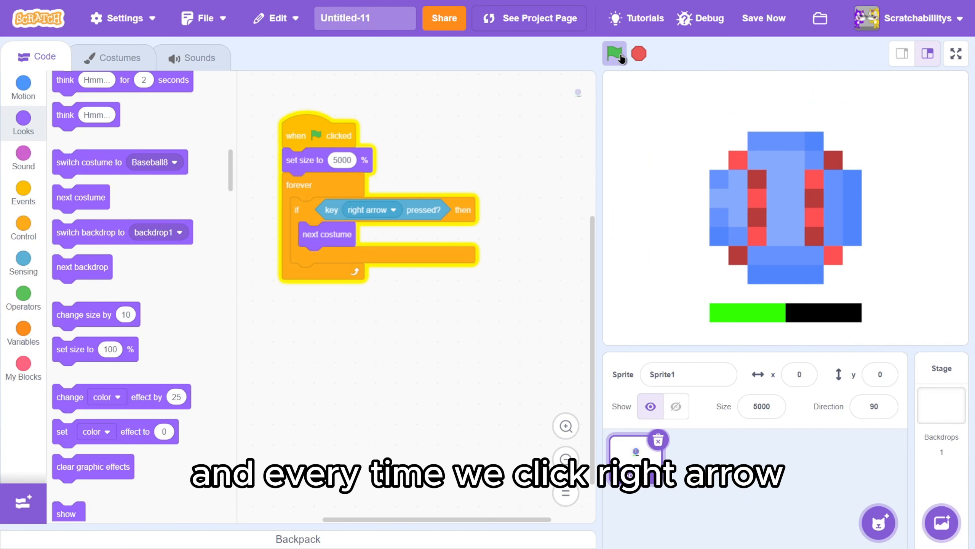
Step: Test the running script by cycling through the baseball's bar costumes with the right arrow key, and show the stage full screen
{"action": "key", "text": "Right"}
{"action": "key", "text": "Right"}
{"action": "key", "text": "Right"}
{"action": "key", "text": "Right"}
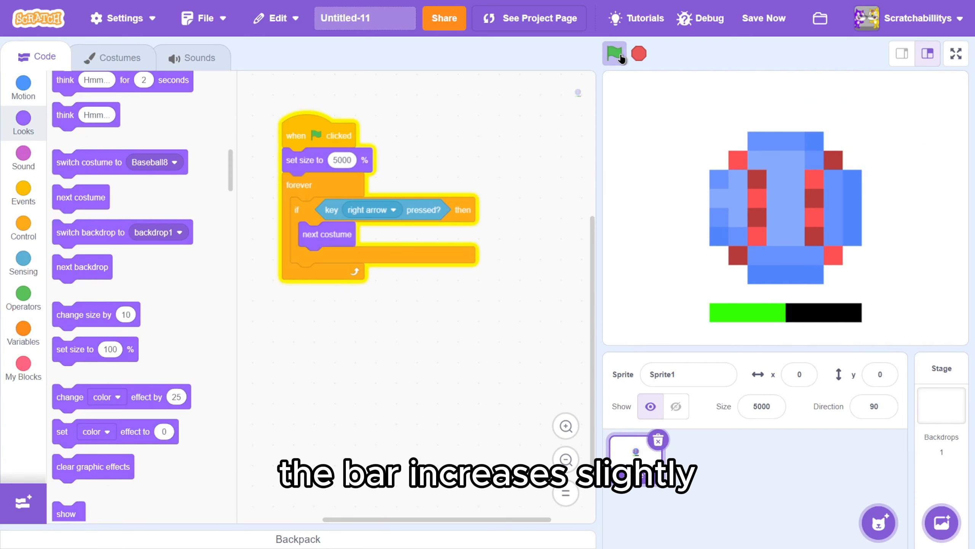
{"action": "key", "text": "Right"}
{"action": "key", "text": "Right"}
{"action": "key", "text": "Right"}
{"action": "key", "text": "Right"}
{"action": "key", "text": "Right"}
{"action": "key", "text": "Right"}
{"action": "key", "text": "Right"}
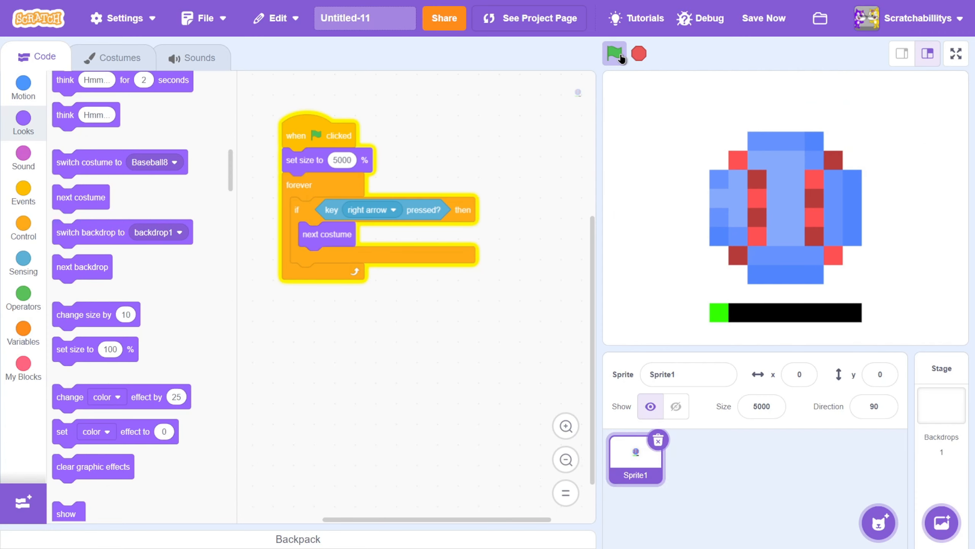
{"action": "key", "text": "Right"}
{"action": "key", "text": "Right"}
{"action": "key", "text": "Right"}
{"action": "key", "text": "Right"}
{"action": "key", "text": "Right"}
{"action": "key", "text": "Right"}
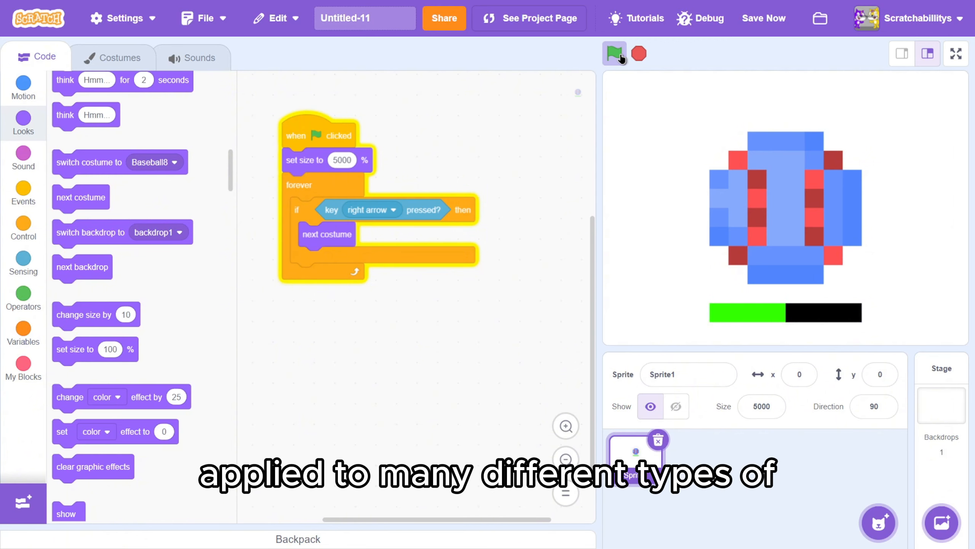
{"action": "key", "text": "Right"}
{"action": "key", "text": "Right"}
{"action": "key", "text": "Right"}
{"action": "key", "text": "Right"}
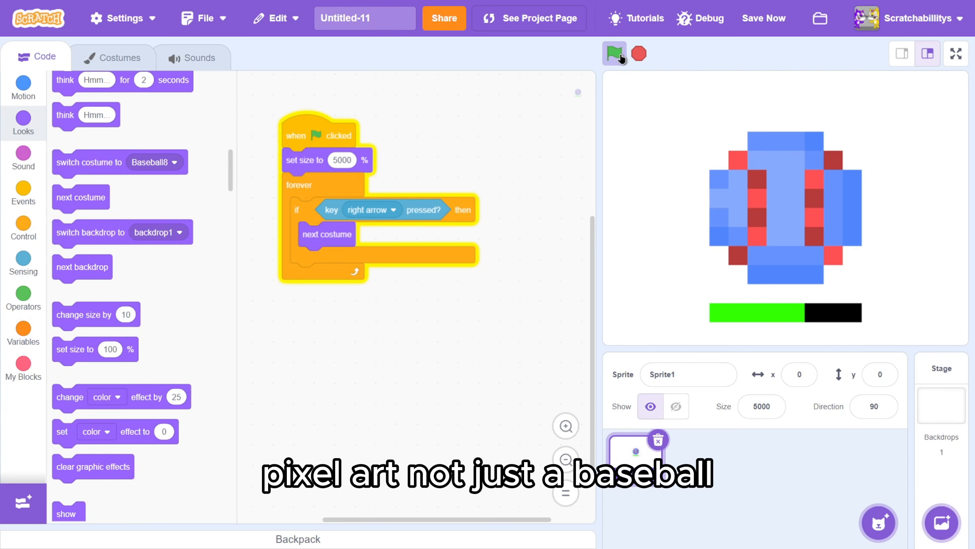
{"action": "key", "text": "Right"}
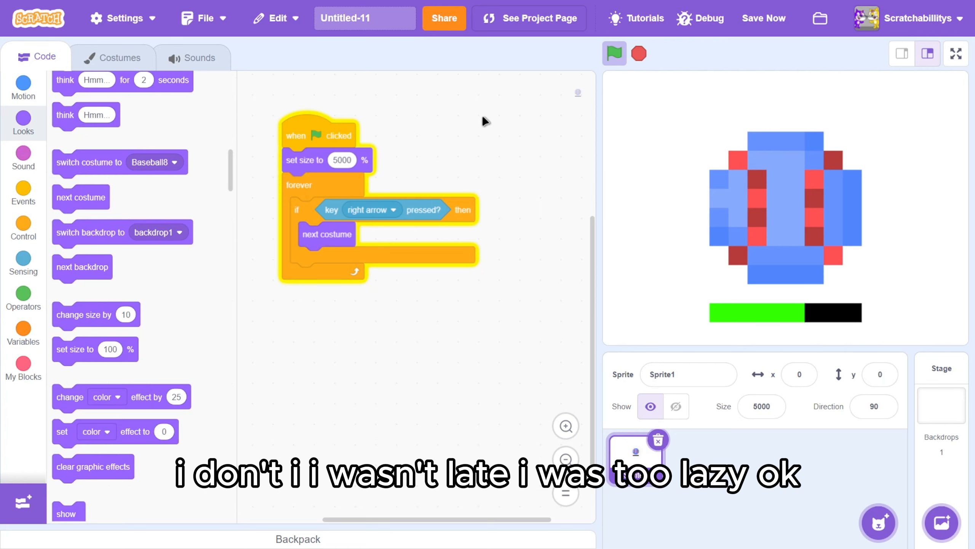
{"action": "key", "text": "Right"}
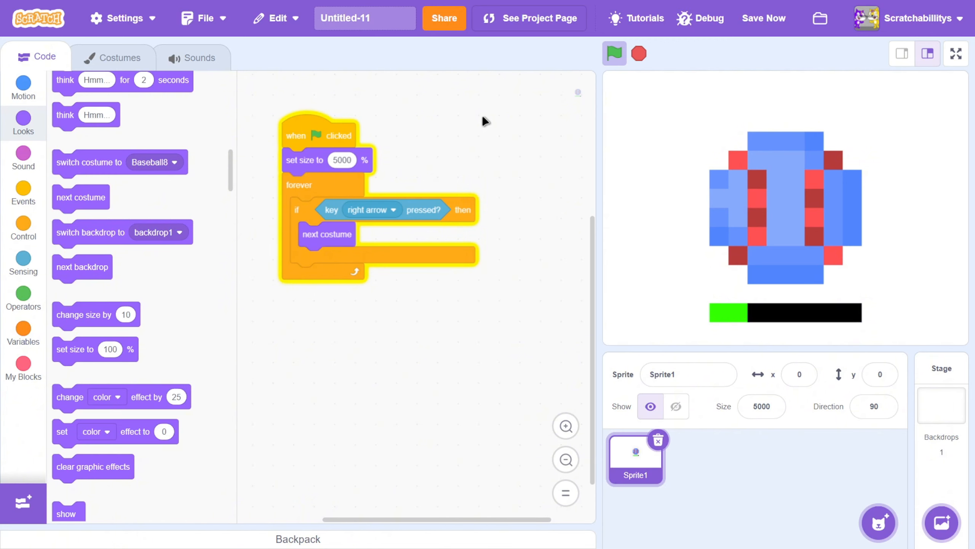
{"action": "key", "text": "Right"}
{"action": "key", "text": "Right"}
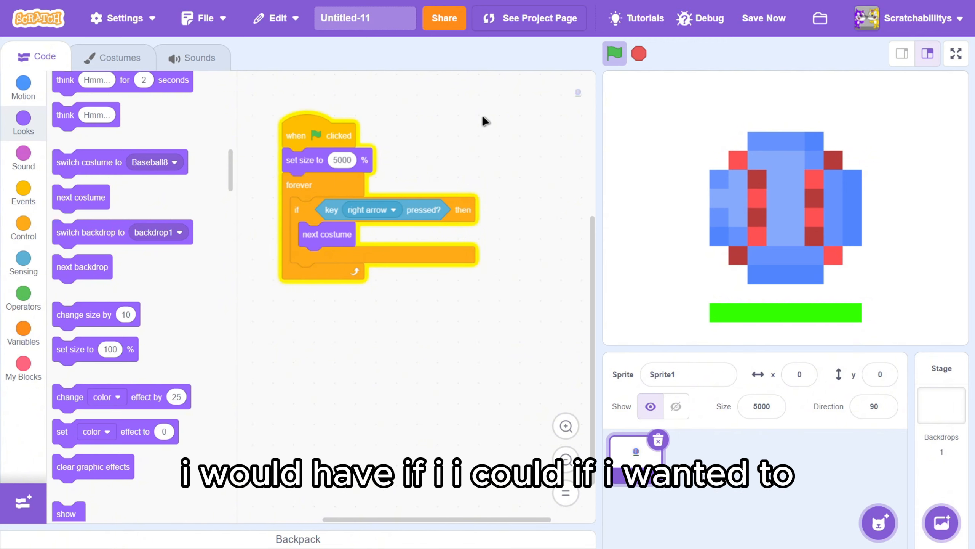
{"action": "key", "text": "Right"}
{"action": "key", "text": "Right"}
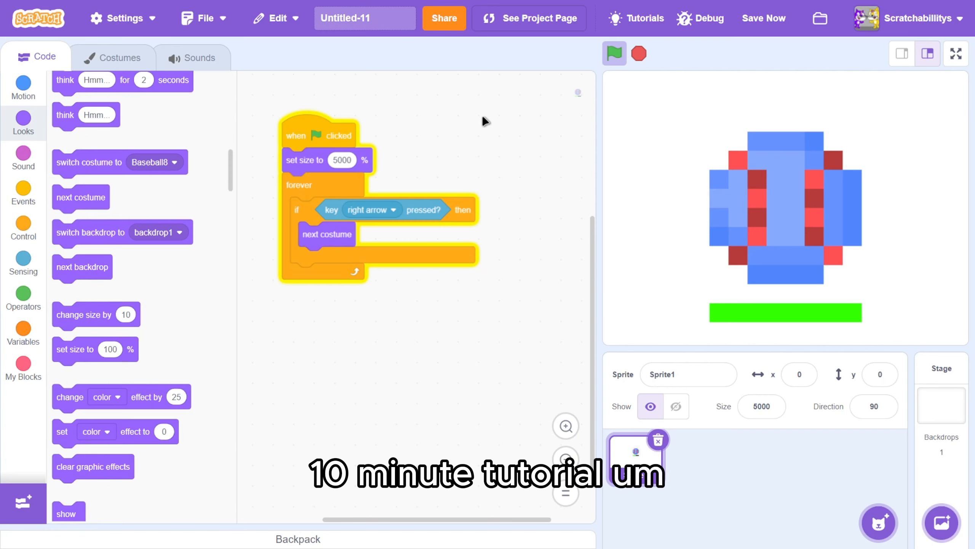
{"action": "key", "text": "Right"}
{"action": "key", "text": "Right"}
{"action": "key", "text": "Right"}
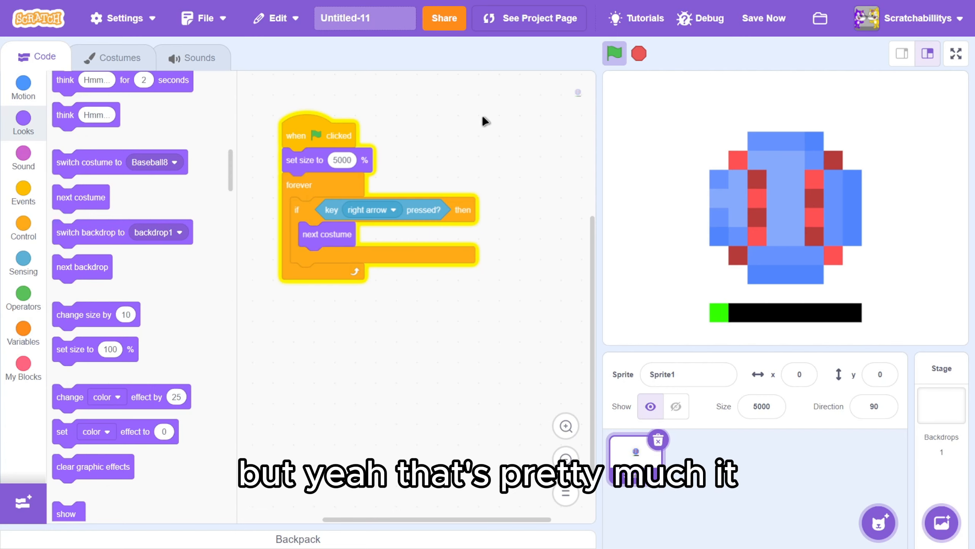
{"action": "key", "text": "Right"}
{"action": "key", "text": "Right"}
{"action": "key", "text": "Right"}
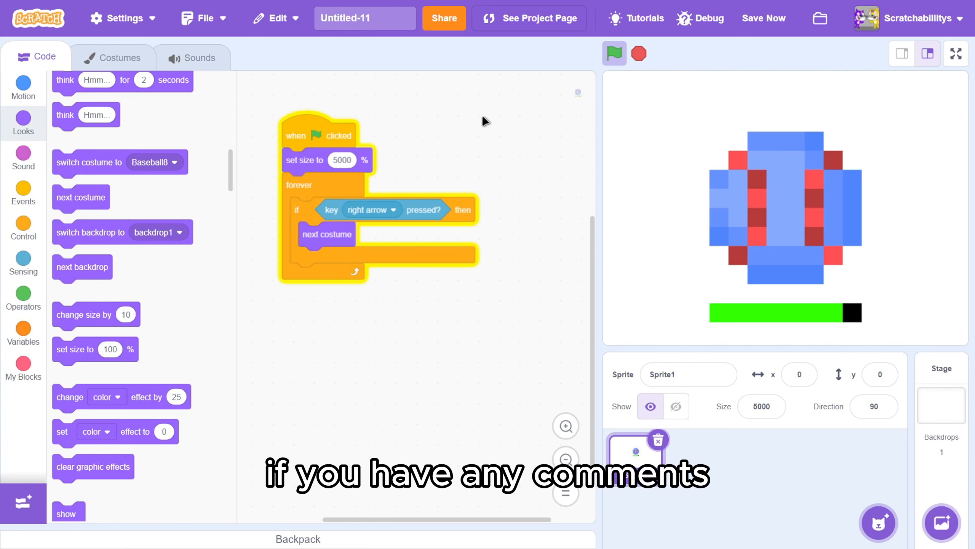
{"action": "key", "text": "Right"}
{"action": "key", "text": "Right"}
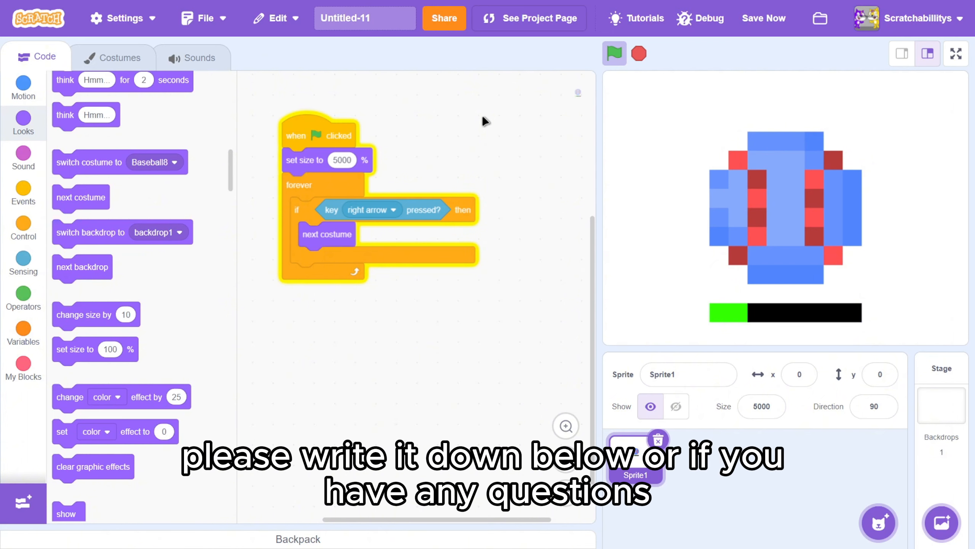
{"action": "key", "text": "Right"}
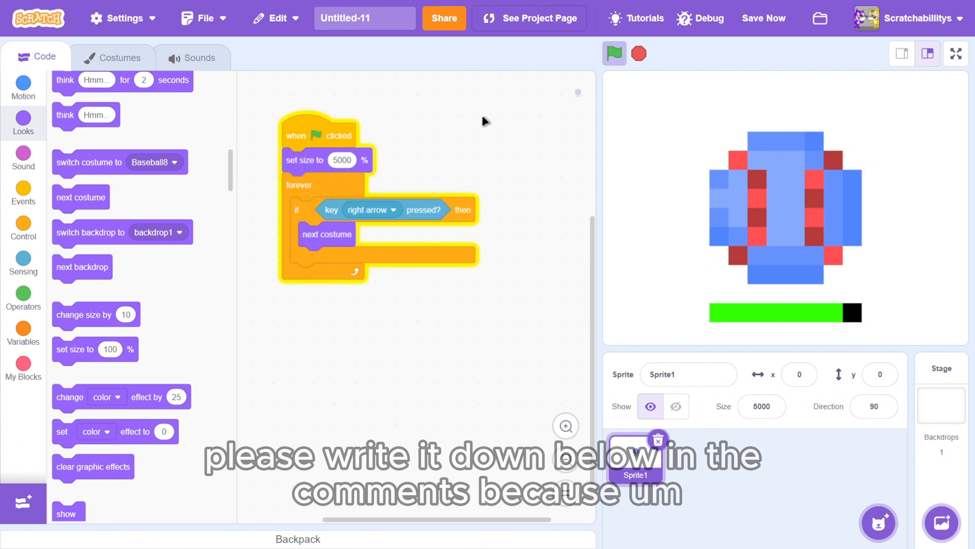
{"action": "key", "text": "Right"}
{"action": "key", "text": "Right"}
{"action": "key", "text": "Right"}
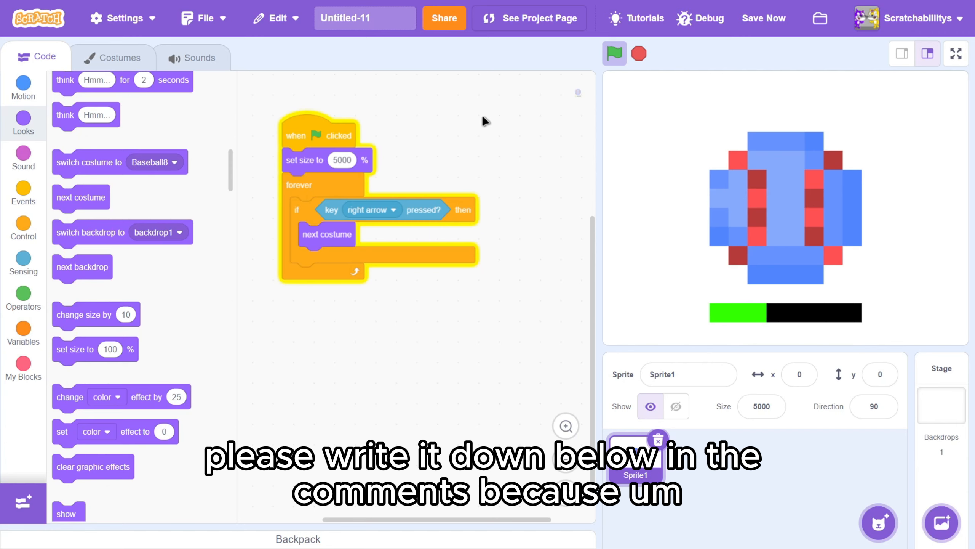
{"action": "key", "text": "Right"}
{"action": "key", "text": "Right"}
{"action": "key", "text": "Right"}
{"action": "key", "text": "Right"}
{"action": "key", "text": "Right"}
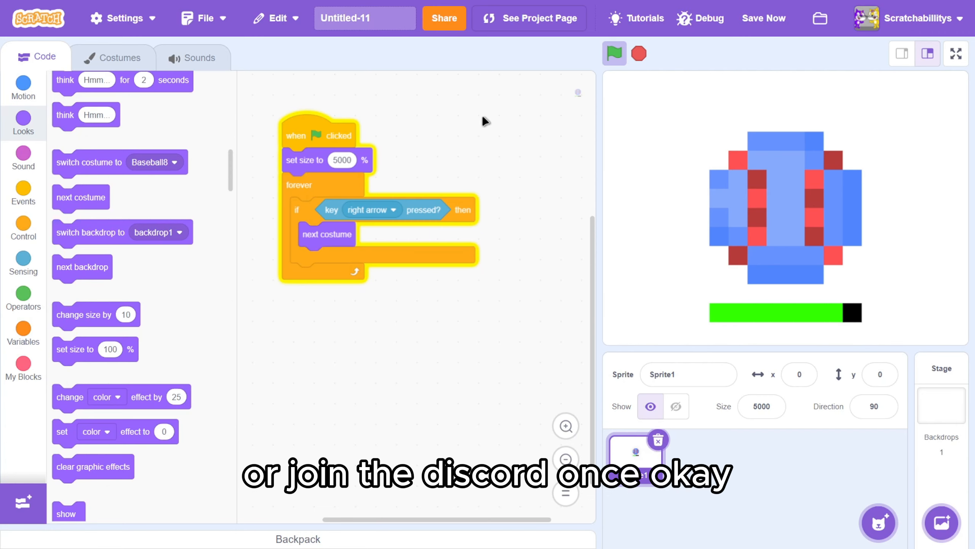
{"action": "key", "text": "Right"}
{"action": "key", "text": "Right"}
{"action": "key", "text": "Right"}
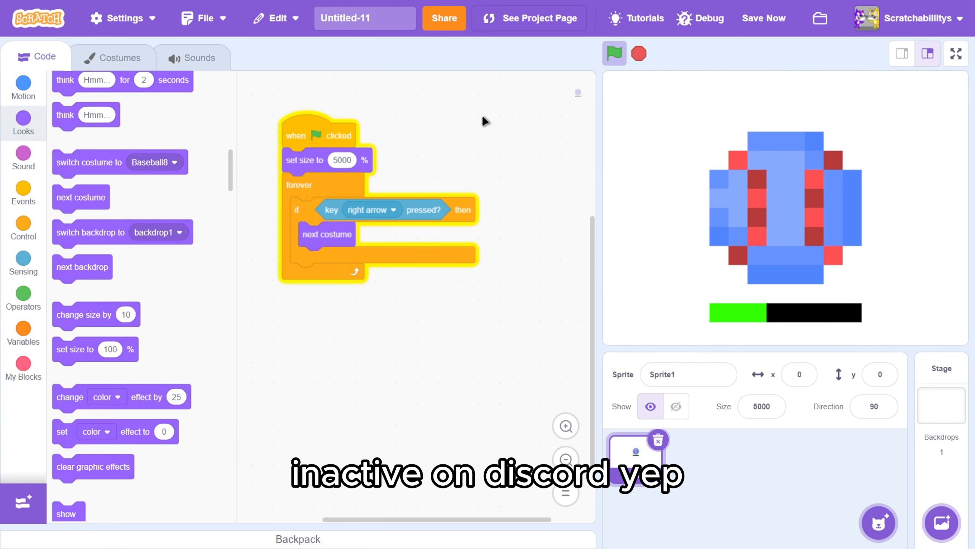
{"action": "key", "text": "Right"}
{"action": "key", "text": "Right"}
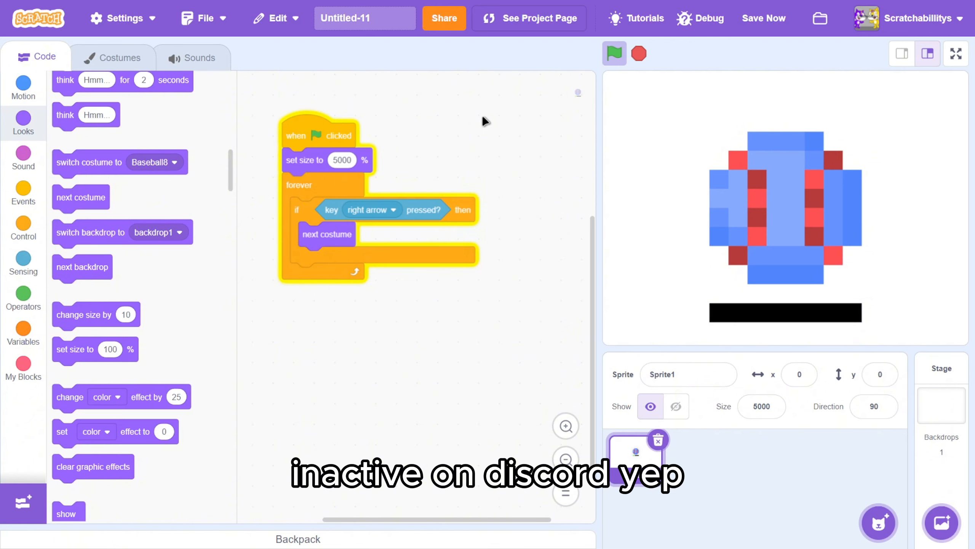
{"action": "key", "text": "Right"}
{"action": "key", "text": "Right"}
{"action": "key", "text": "Right"}
{"action": "key", "text": "Right"}
{"action": "key", "text": "Right"}
{"action": "key", "text": "Right"}
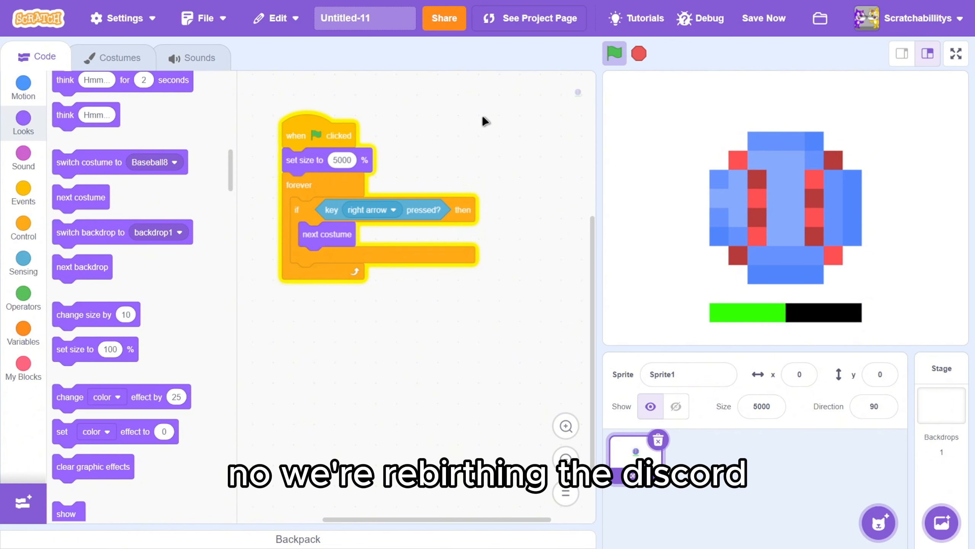
{"action": "key", "text": "Right"}
{"action": "key", "text": "Right"}
{"action": "key", "text": "Right"}
{"action": "key", "text": "Right"}
{"action": "key", "text": "Right"}
{"action": "key", "text": "Right"}
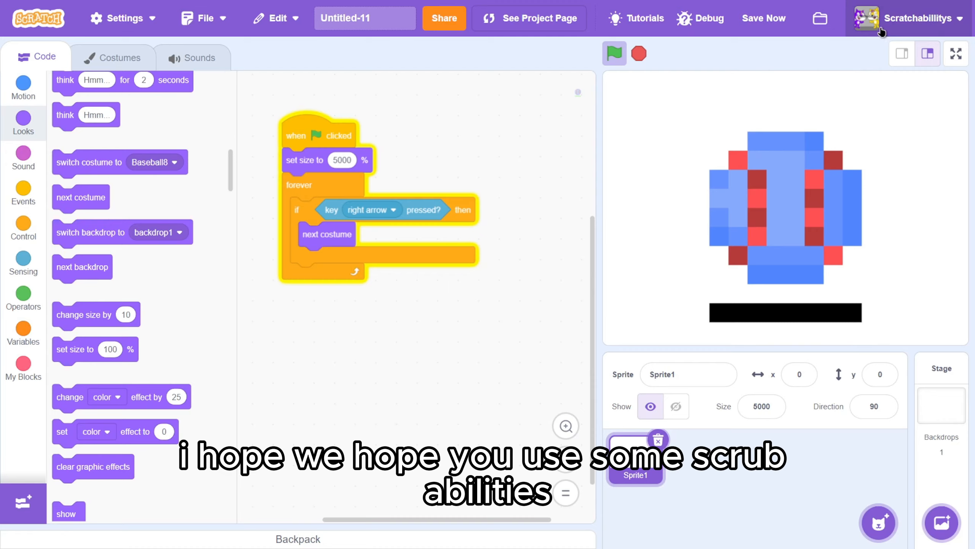
{"action": "left_click", "coordinate": [956, 53]}
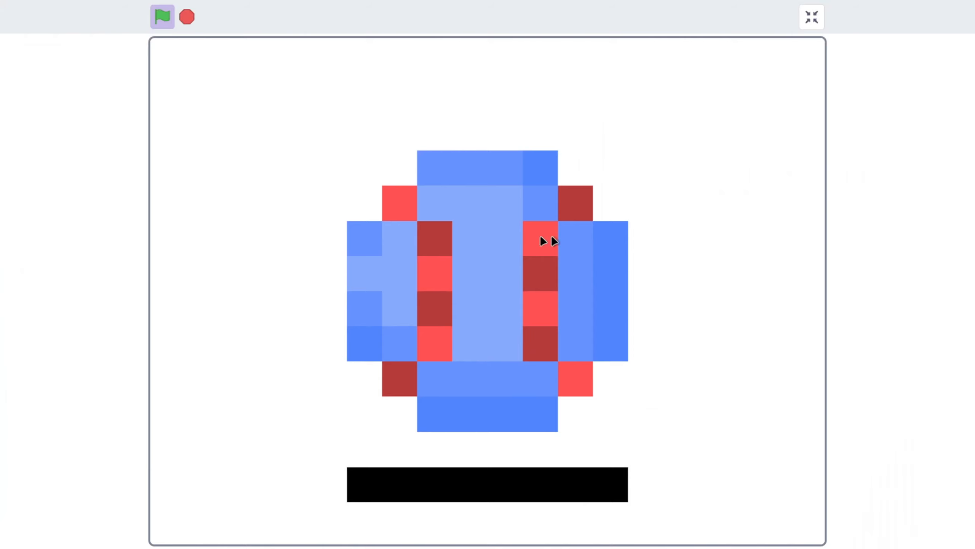